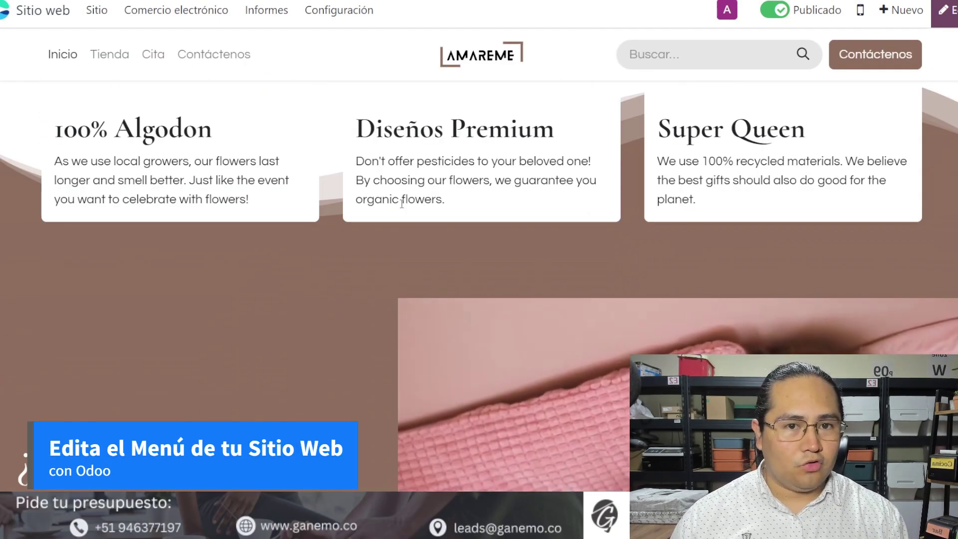
# - Look through the website's home page, from the offer countdown through the banner to the Productos TOP section
pyautogui.scroll(15, 401, 203)
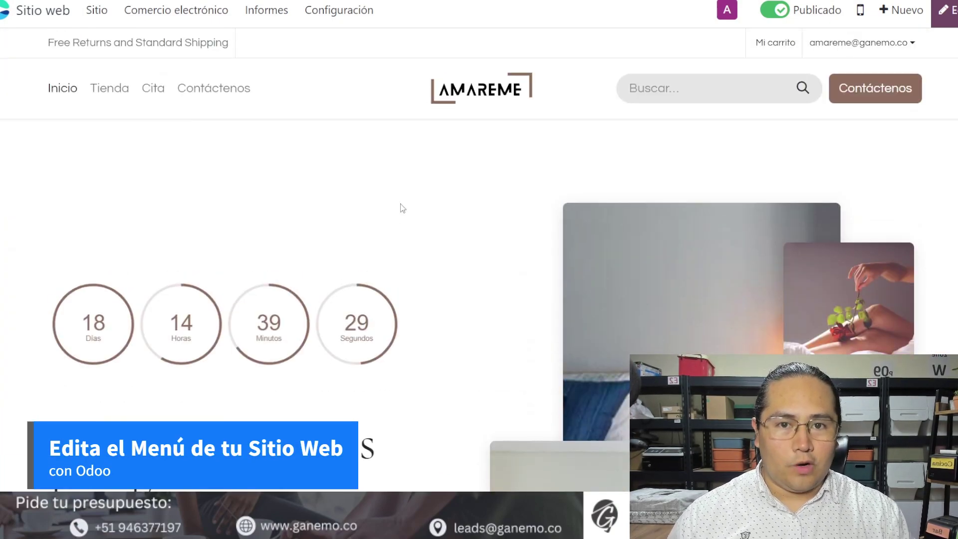
pyautogui.scroll(-15, 371, 163)
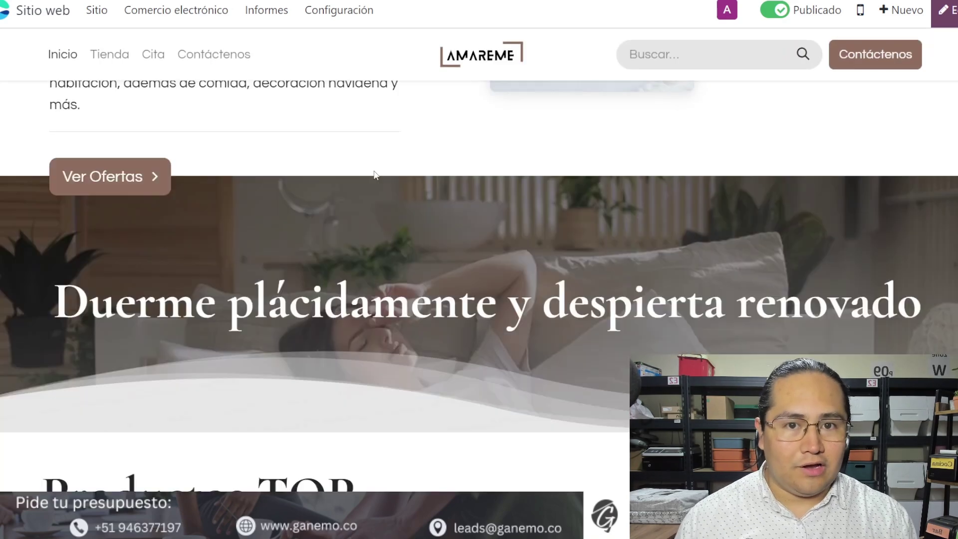
pyautogui.scroll(-5, 373, 192)
pyautogui.scroll(10, 372, 185)
pyautogui.scroll(10, 372, 187)
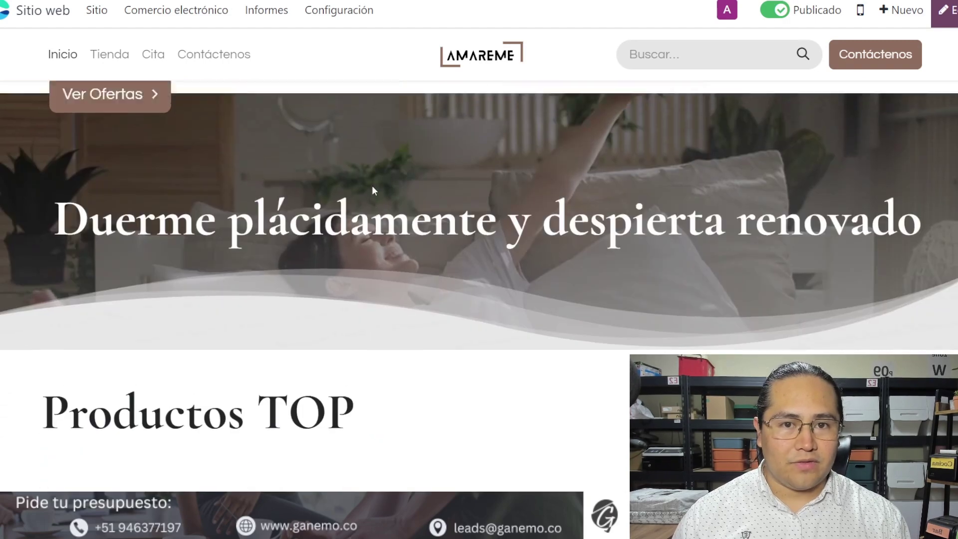
pyautogui.scroll(-3, 372, 188)
pyautogui.scroll(-10, 372, 191)
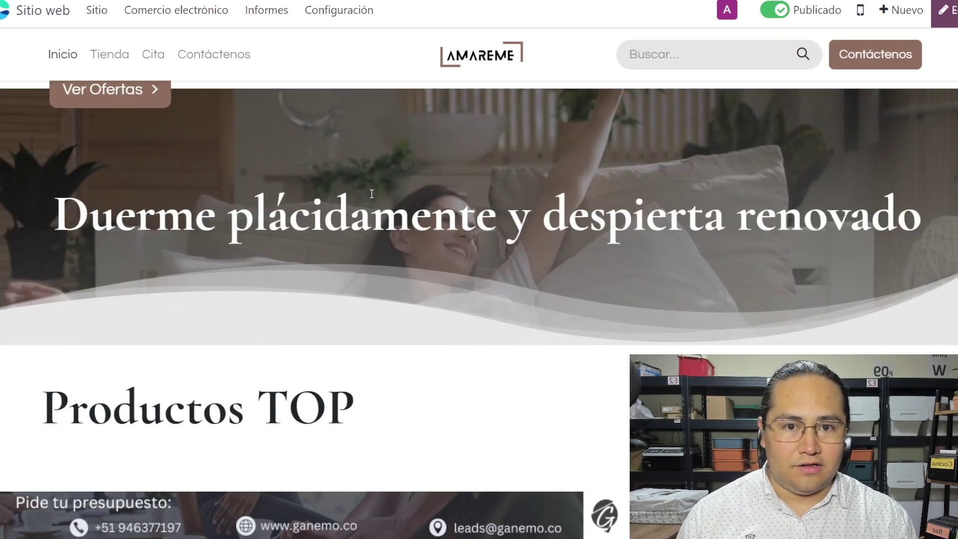
pyautogui.scroll(7, 372, 195)
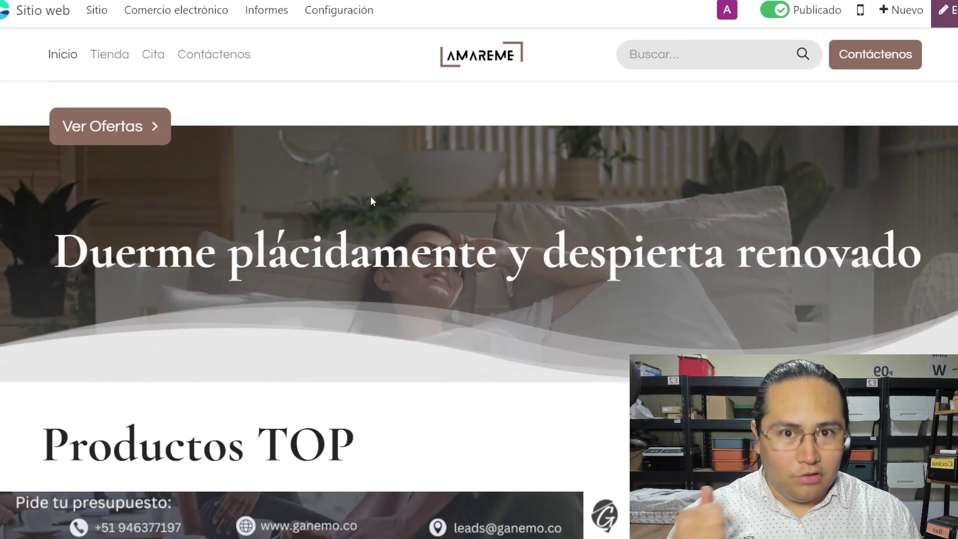
pyautogui.scroll(8, 370, 197)
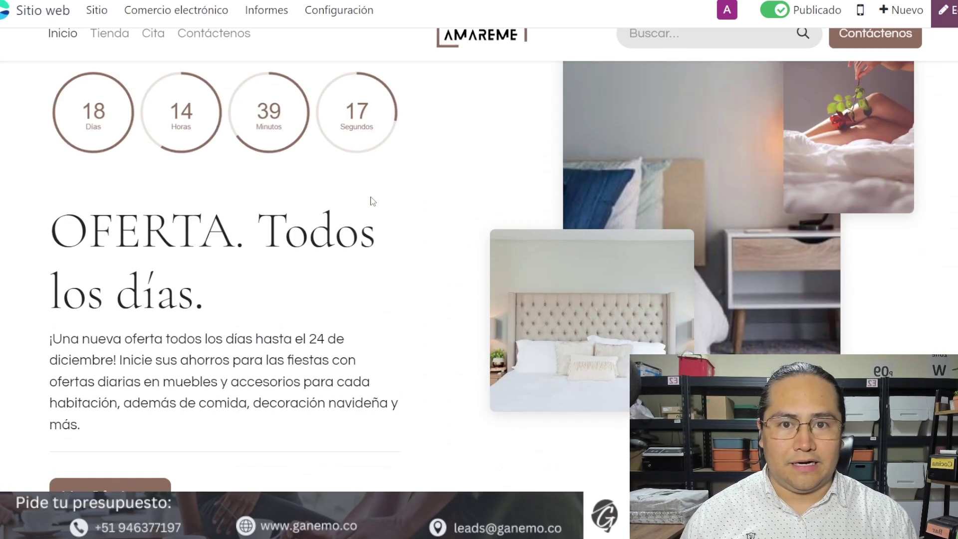
pyautogui.scroll(-6, 369, 199)
pyautogui.click(157, 340)
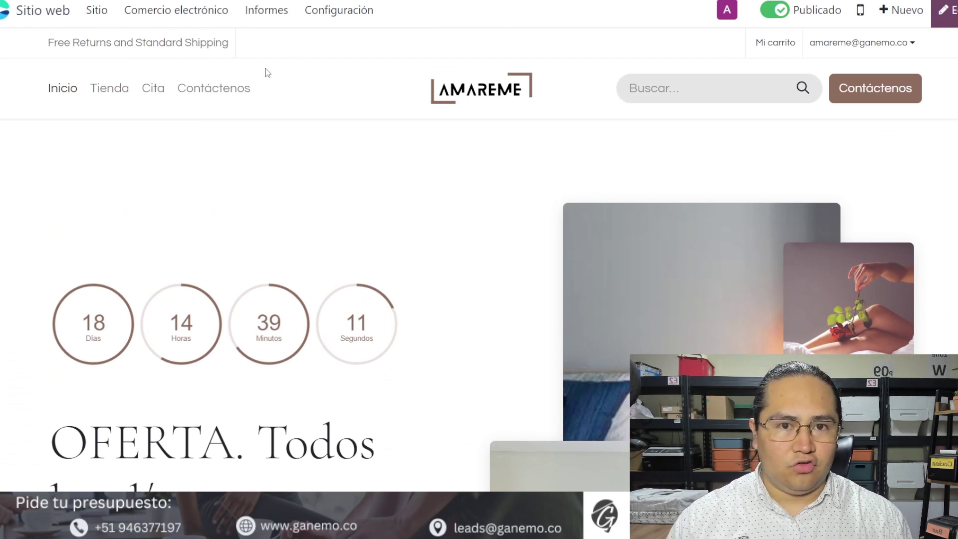
# - Put the home page in edit mode and review the template options available for the header
pyautogui.click(942, 19)
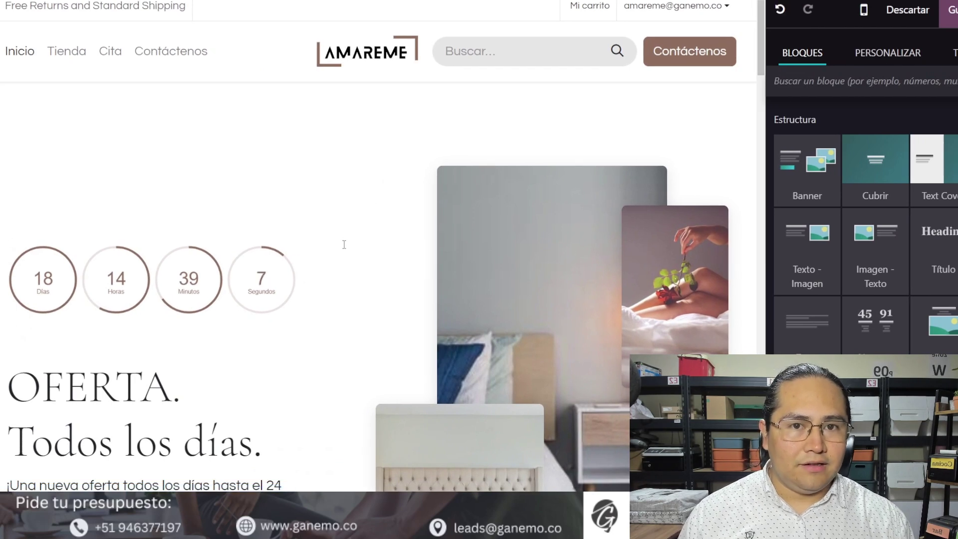
pyautogui.click(265, 76)
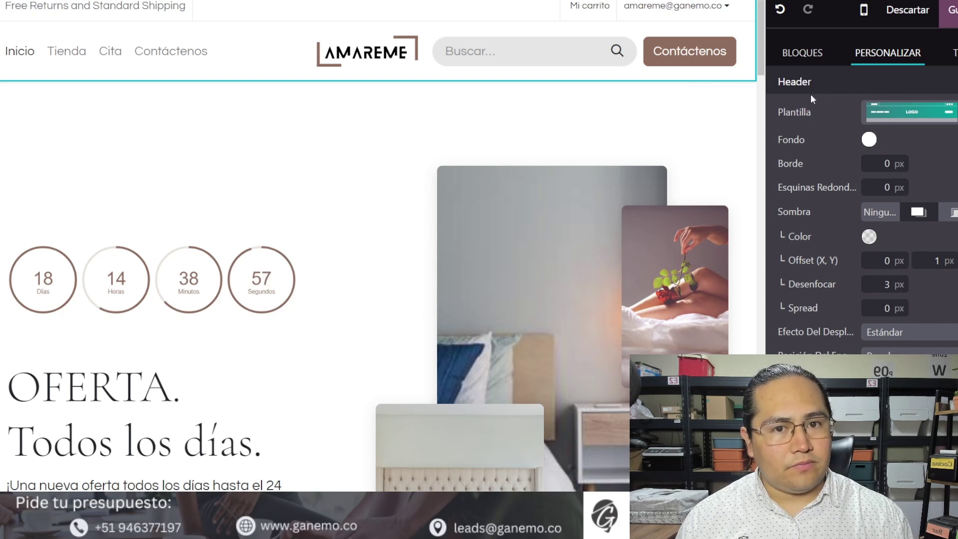
pyautogui.click(888, 118)
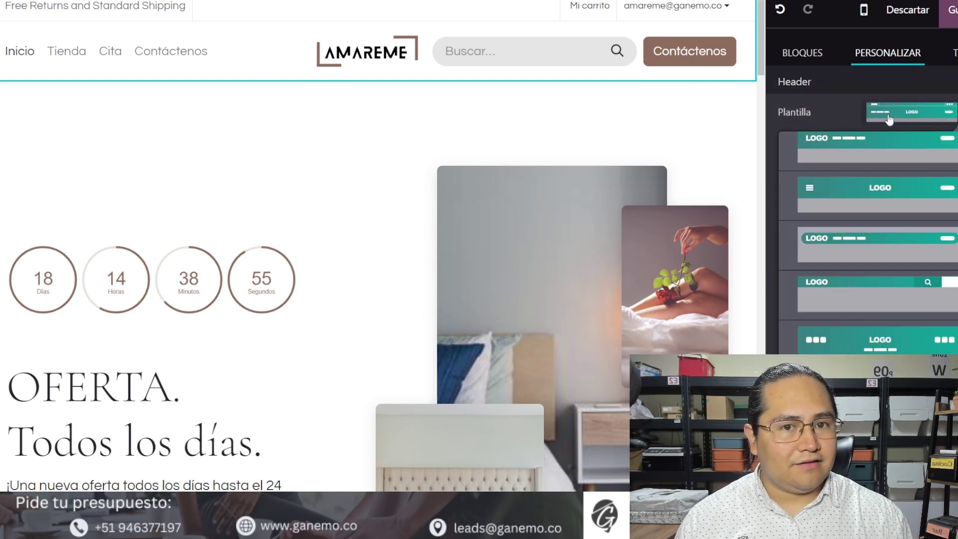
pyautogui.scroll(-3, 846, 279)
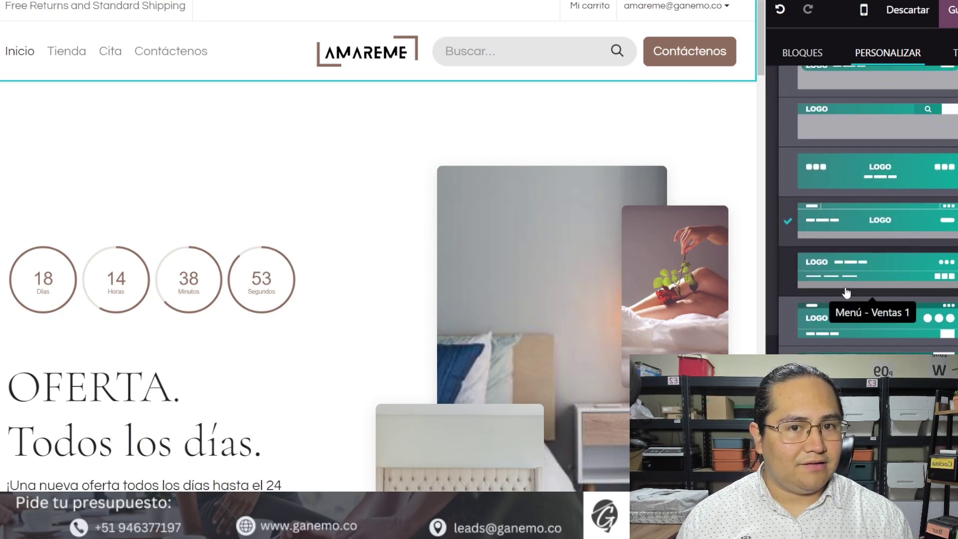
pyautogui.scroll(3, 878, 250)
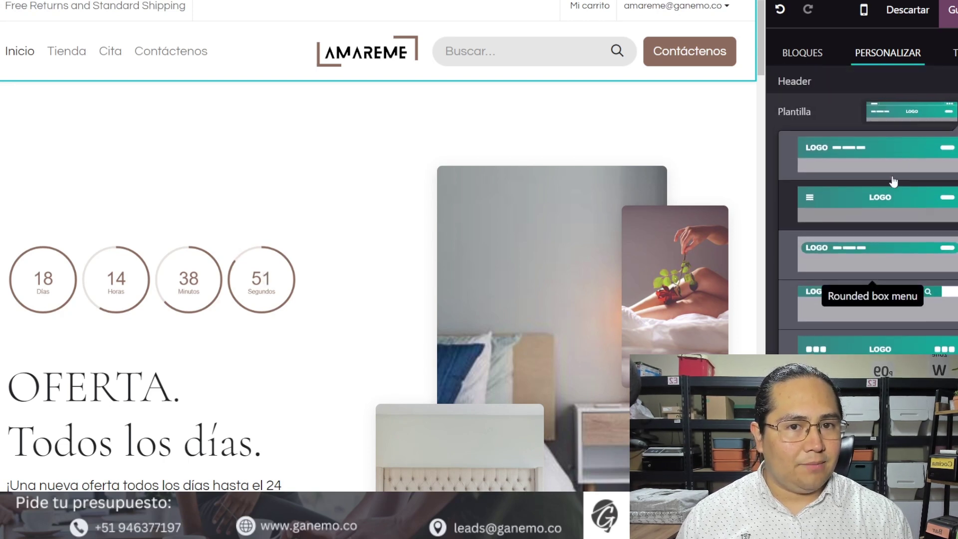
pyautogui.click(891, 118)
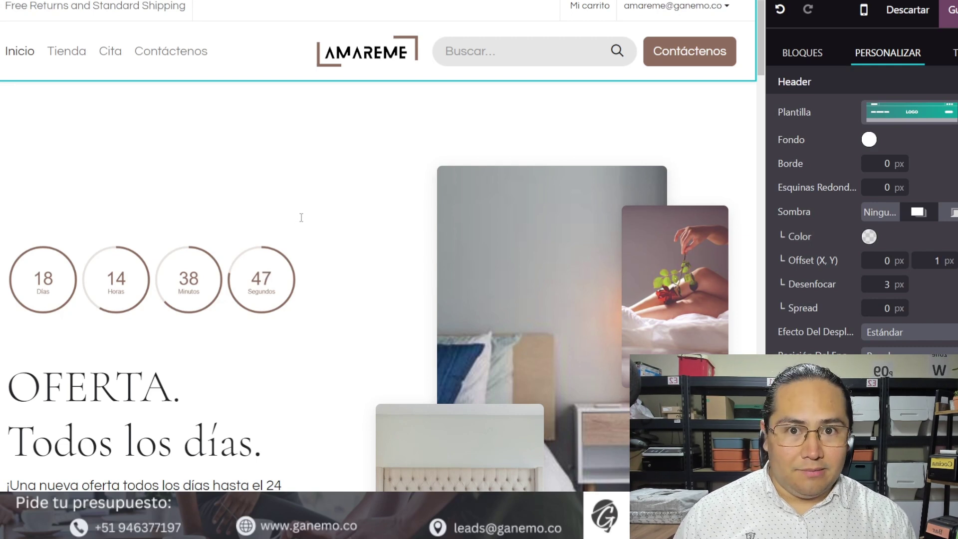
pyautogui.click(876, 124)
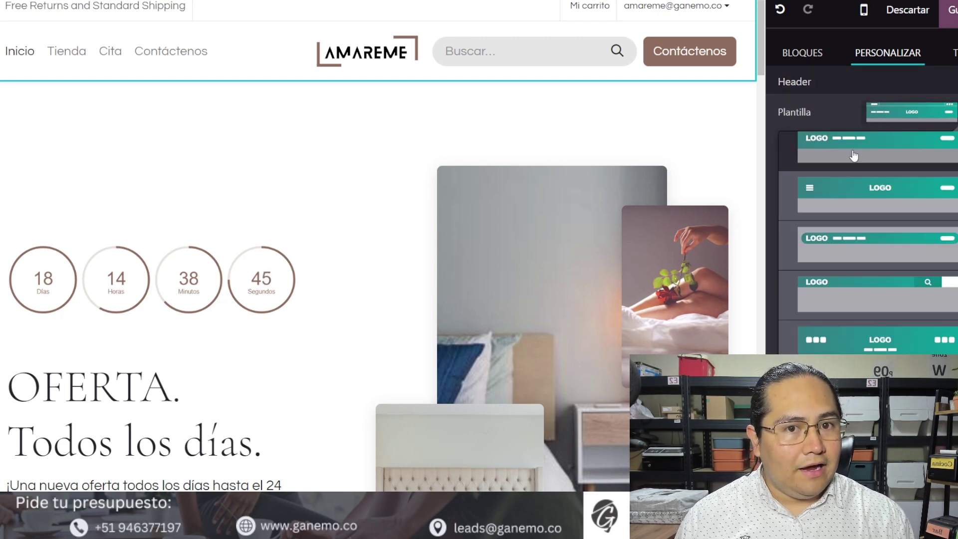
pyautogui.click(828, 111)
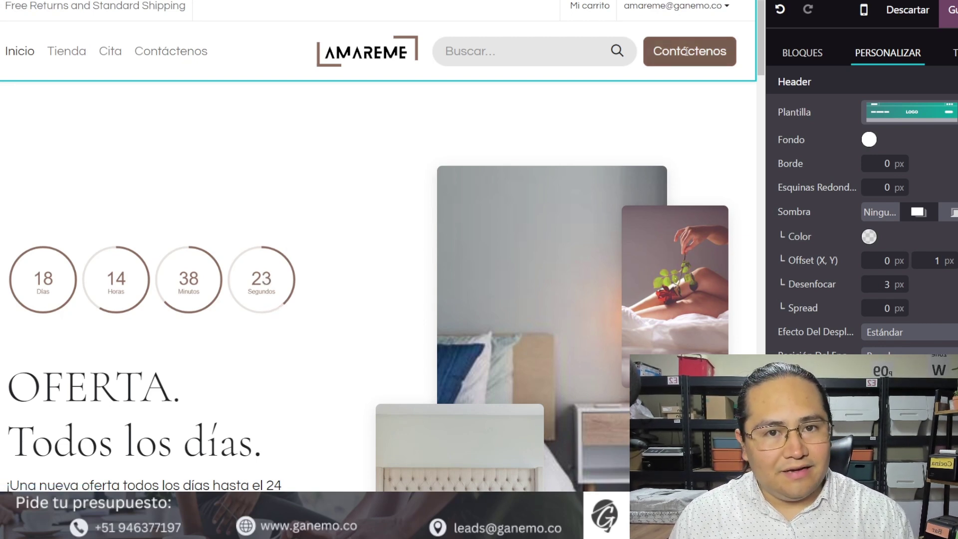
# - Open the site's menu editor from the Tienda link in the header and move its dialog clear of the page centre
pyautogui.moveTo(690, 53); pyautogui.dragTo(267, 54)
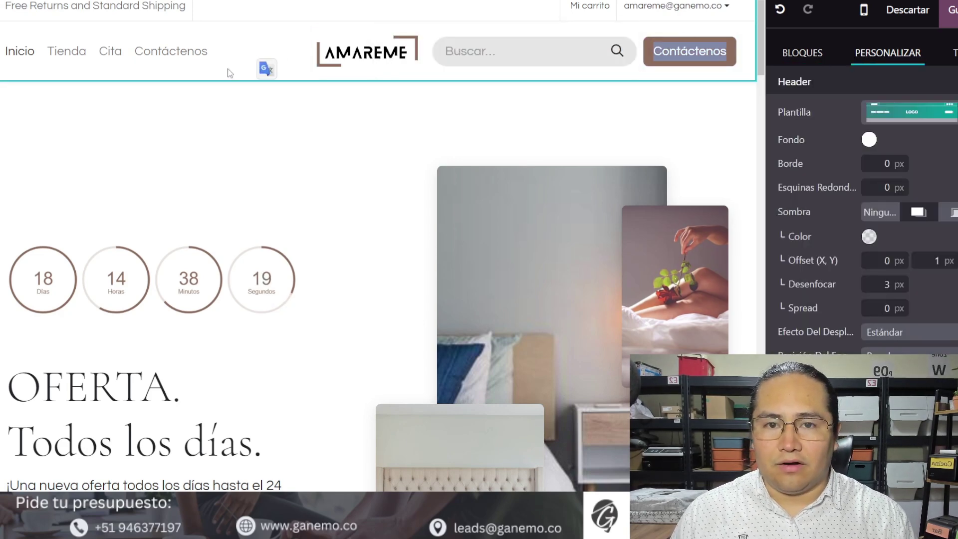
pyautogui.click(164, 60)
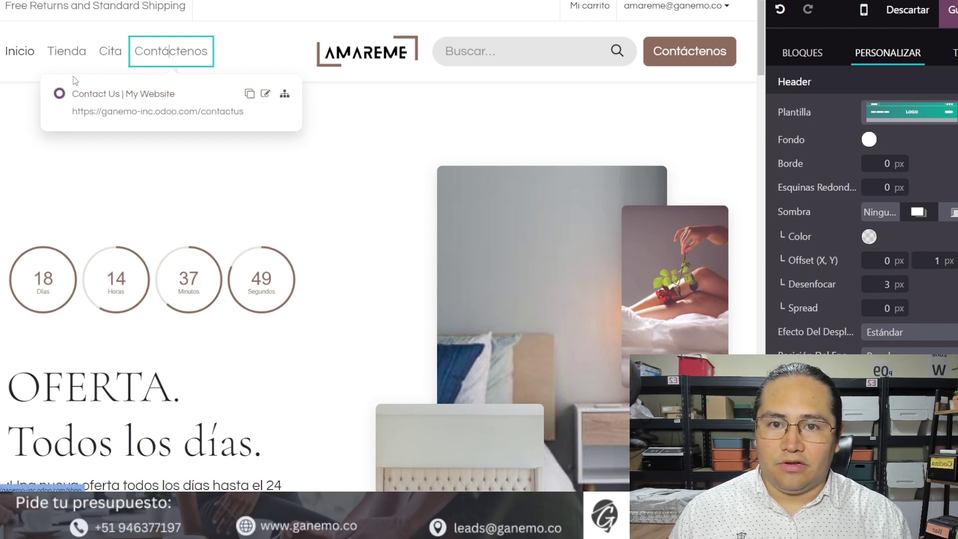
pyautogui.click(71, 54)
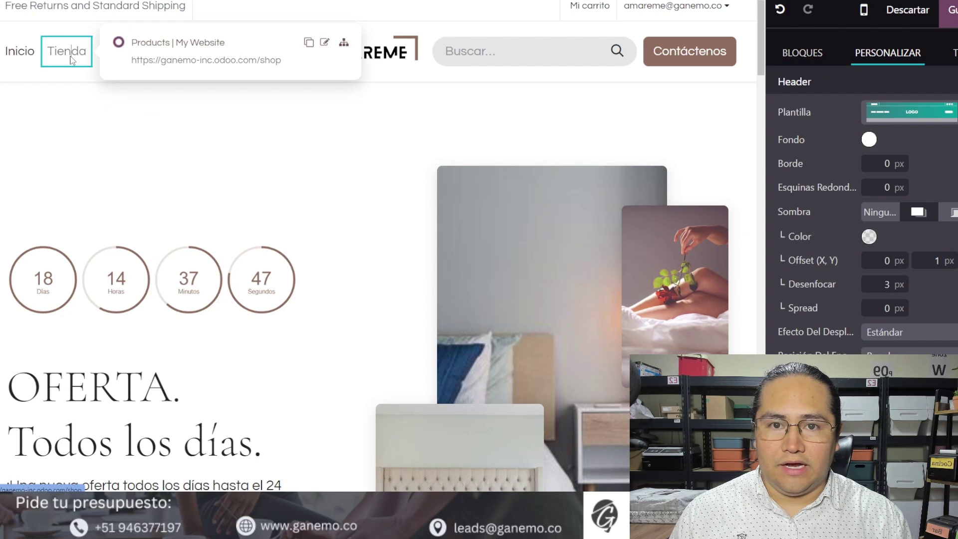
pyautogui.click(343, 43)
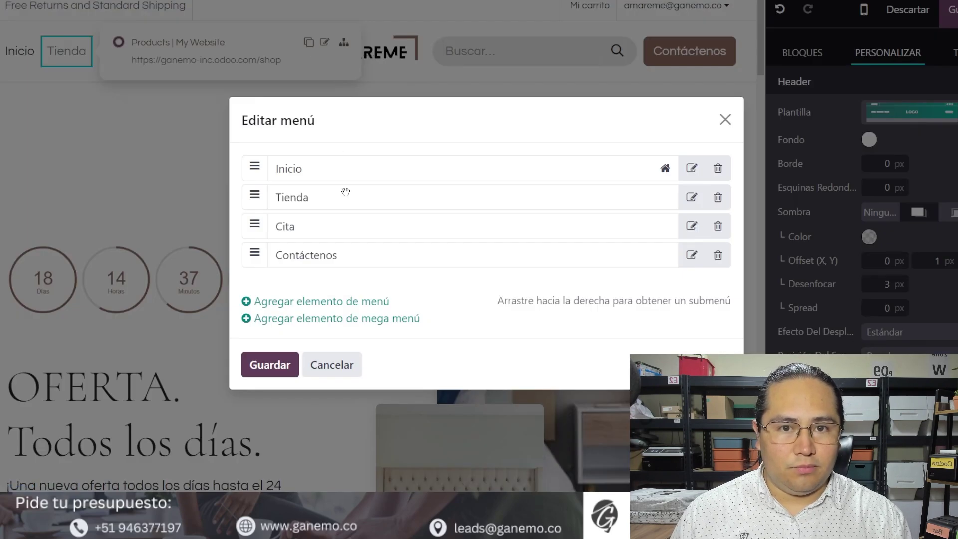
pyautogui.moveTo(347, 118); pyautogui.dragTo(220, 85)
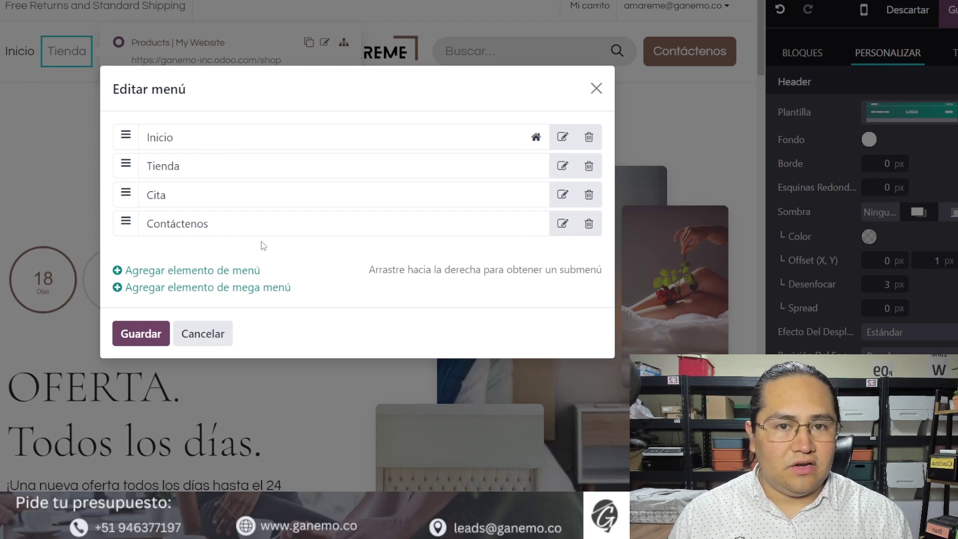
# - Examine the name and URL of the Contáctenos menu item without changing them
pyautogui.click(559, 226)
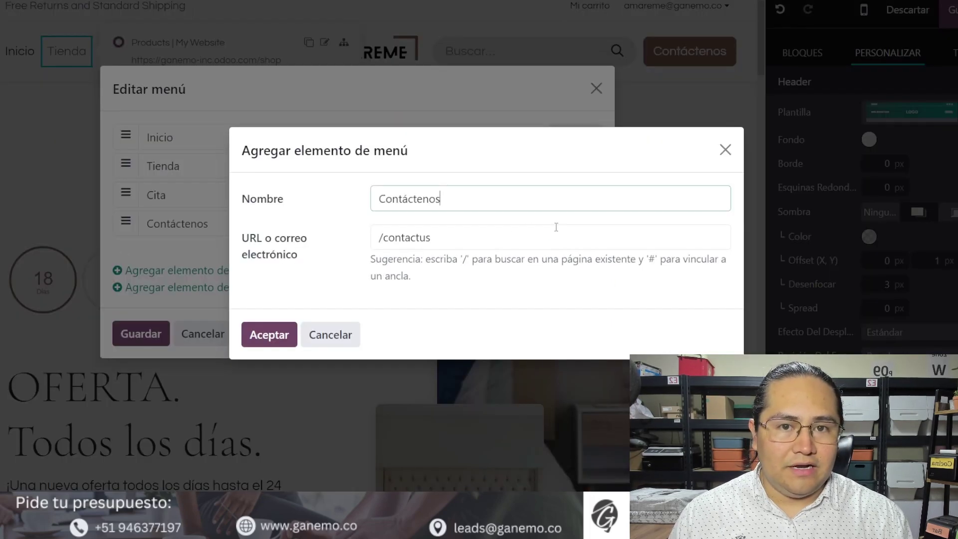
pyautogui.tripleClick(401, 243)
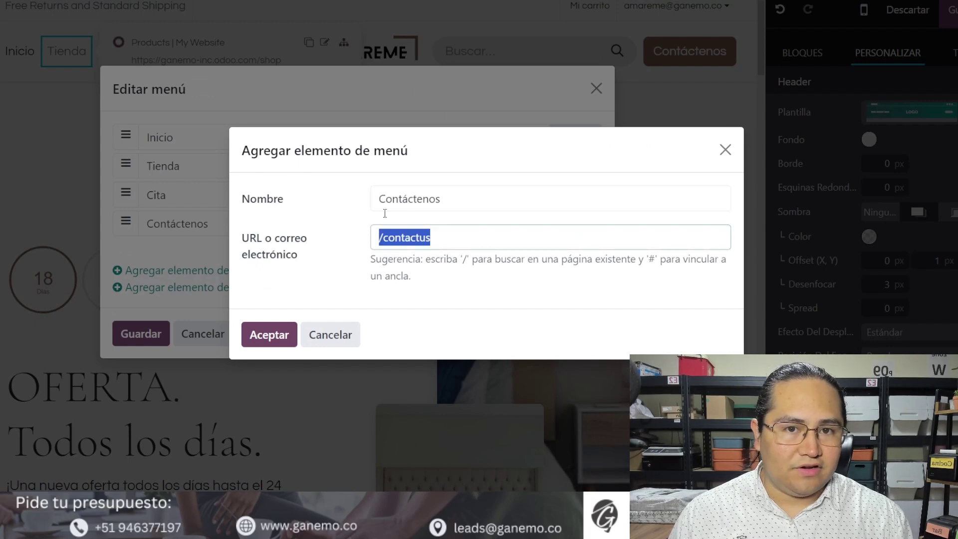
pyautogui.click(352, 337)
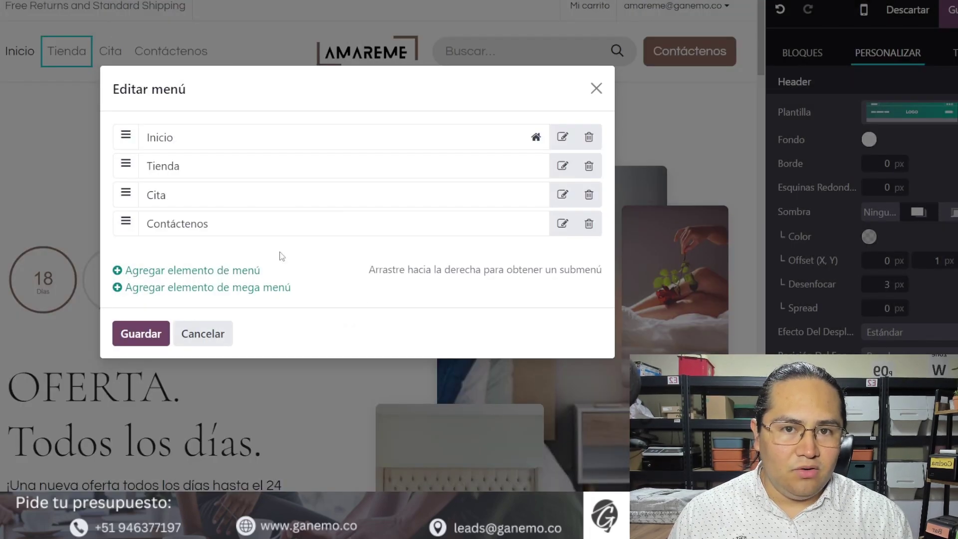
# - Delete the Contáctenos and Cita items from the website menu
pyautogui.click(589, 225)
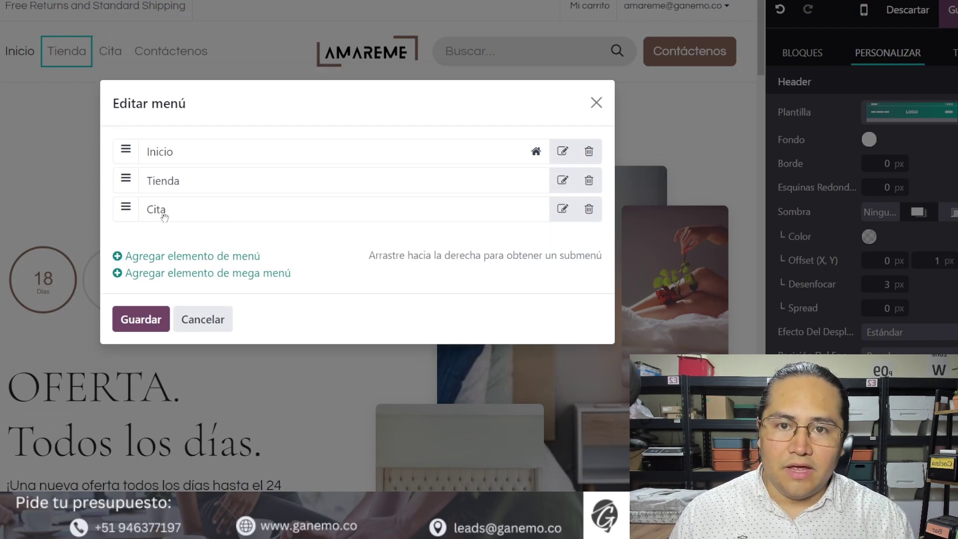
pyautogui.click(590, 210)
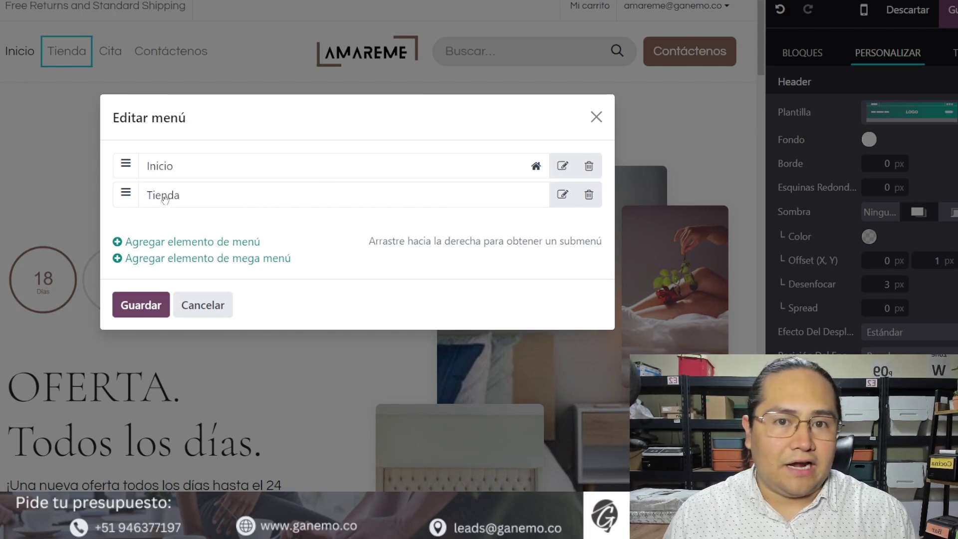
# - Rename the Tienda menu item to Productos and delete the Inicio item
pyautogui.click(561, 196)
pyautogui.moveTo(445, 203); pyautogui.dragTo(351, 193)
pyautogui.write('Producto')
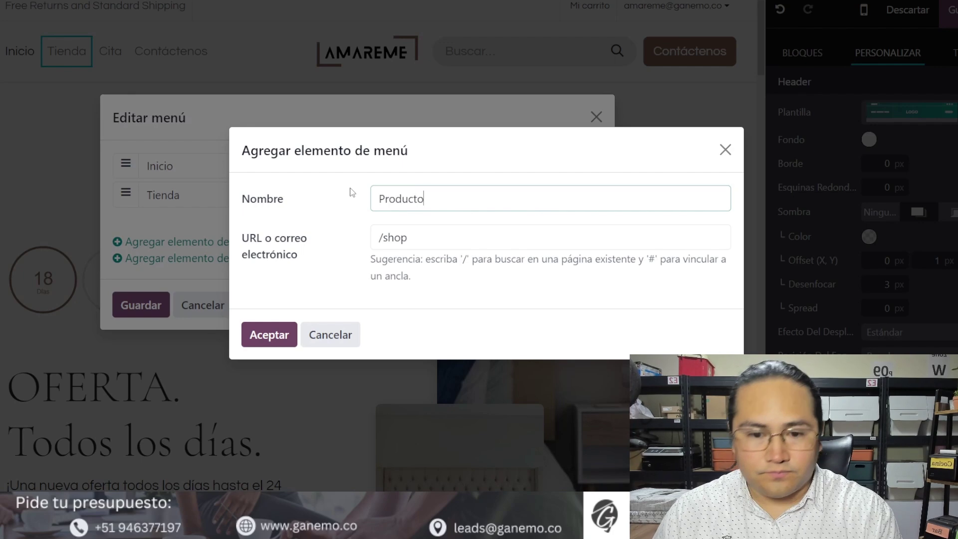
pyautogui.write('s')
pyautogui.click(280, 334)
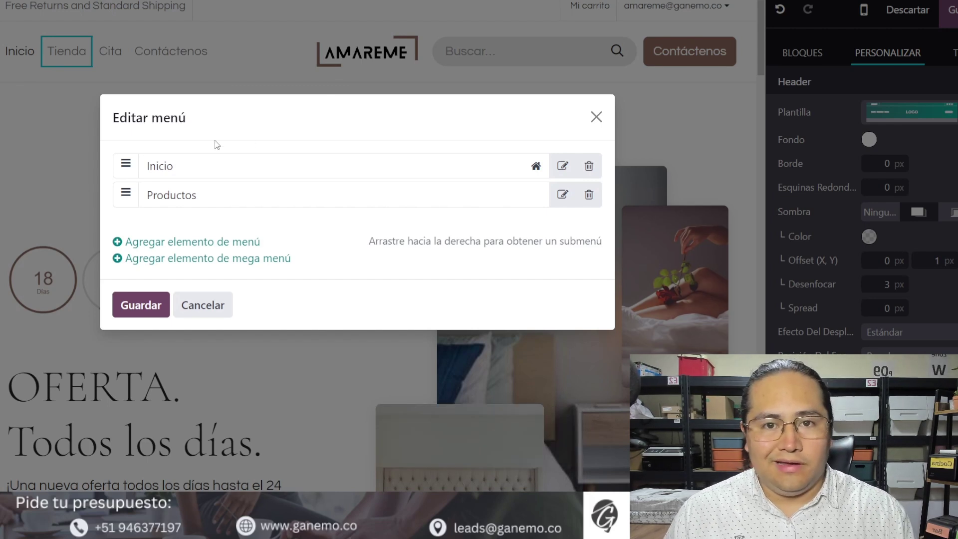
pyautogui.click(589, 166)
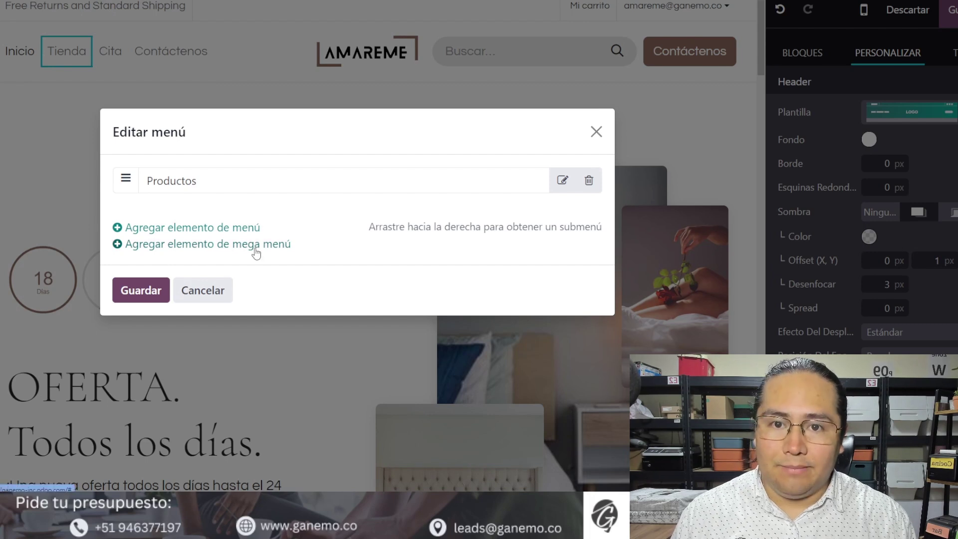
# - Create a new menu item named Contactenos with the existing page /contactus (Contact Us) as its URL
pyautogui.click(235, 229)
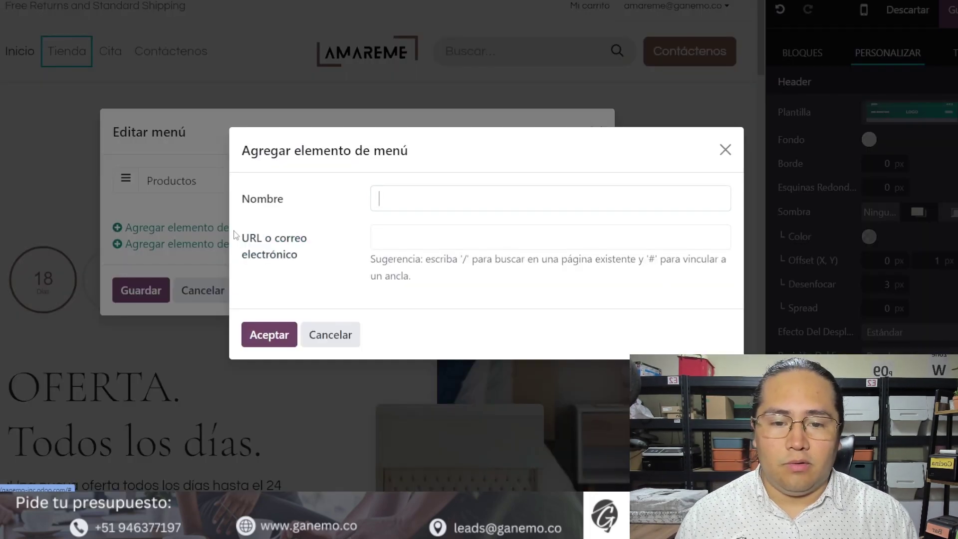
pyautogui.write('Contactenos')
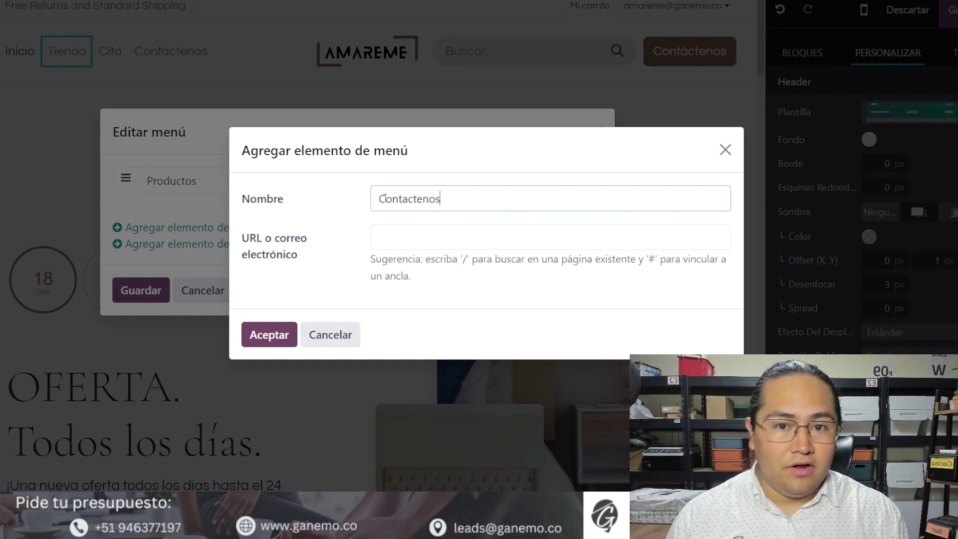
pyautogui.click(389, 234)
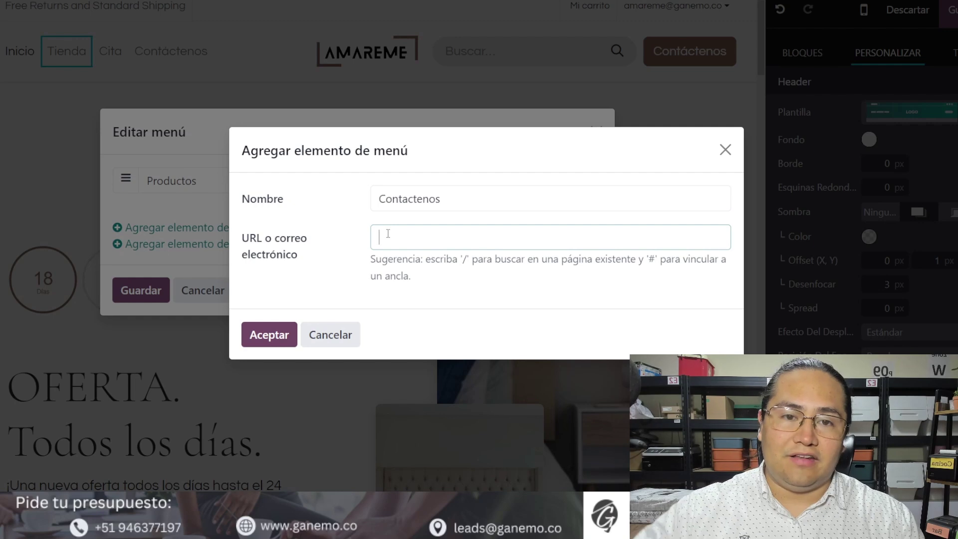
pyautogui.write('/conta')
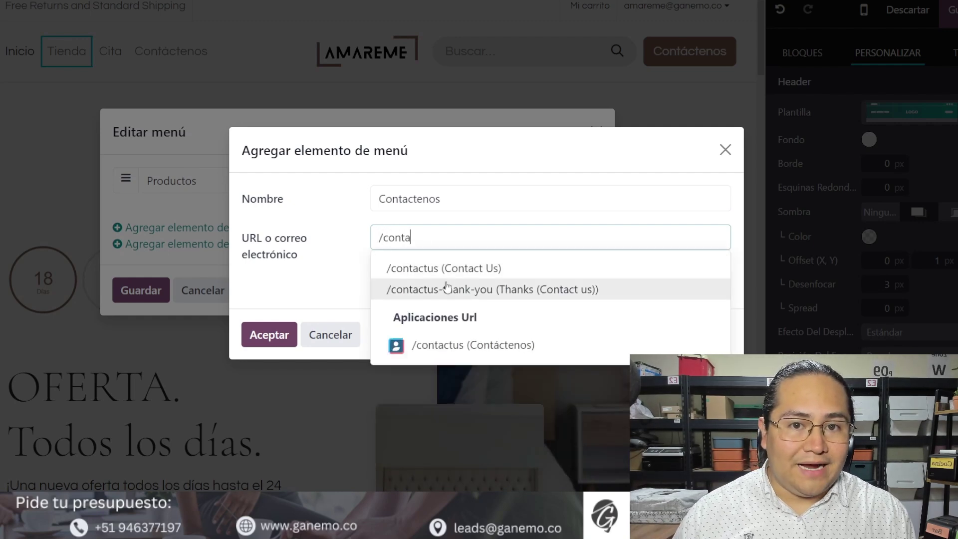
pyautogui.click(447, 268)
pyautogui.moveTo(427, 244); pyautogui.dragTo(369, 244)
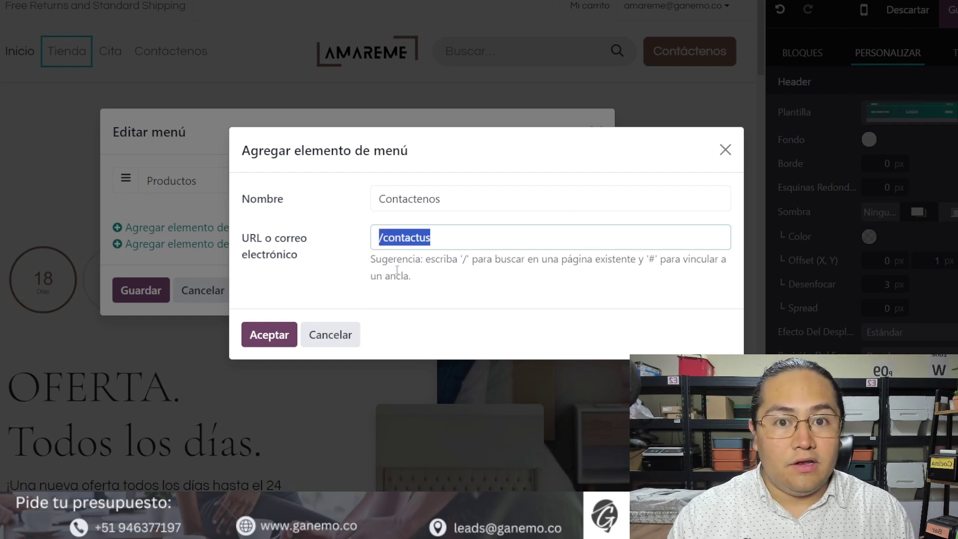
pyautogui.moveTo(430, 238); pyautogui.dragTo(307, 216)
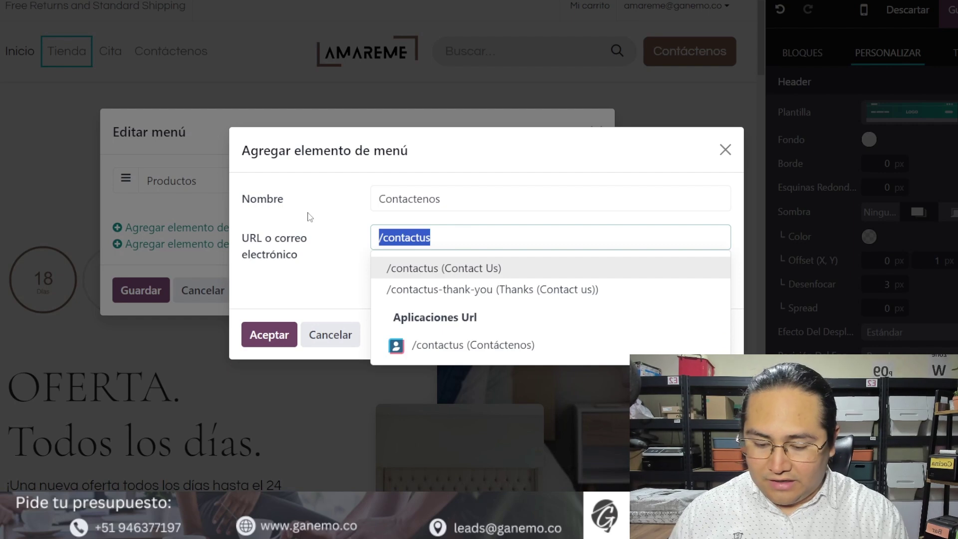
pyautogui.write('https://')
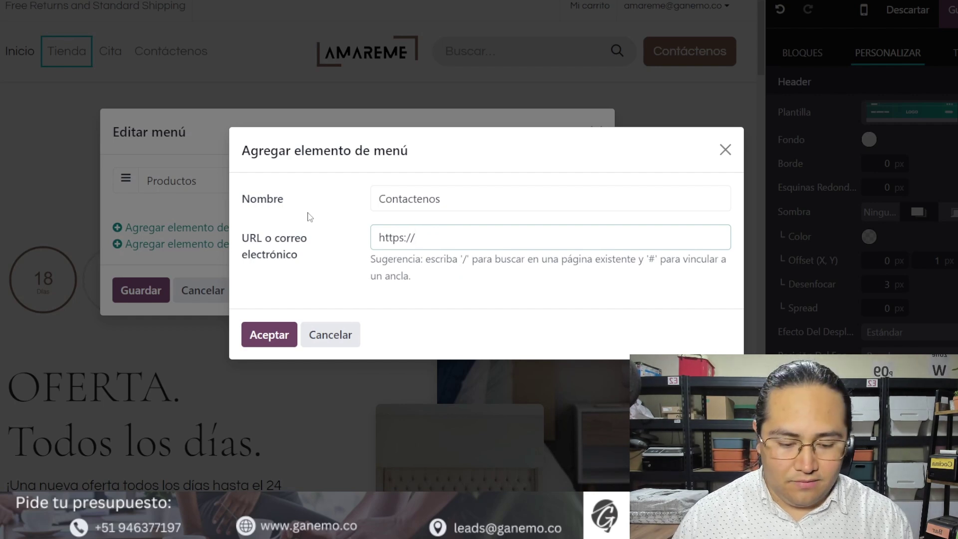
pyautogui.hotkey('ctrl', 'a')
pyautogui.press('BackSpace')
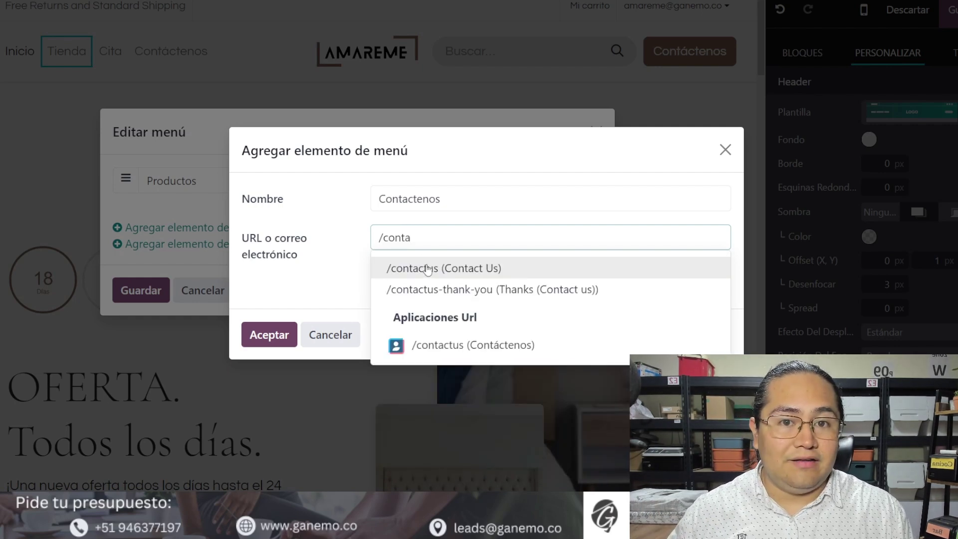
# - Set the Contactenos item's URL to the /contactus (Contact Us) page and accept the new item
pyautogui.click(427, 267)
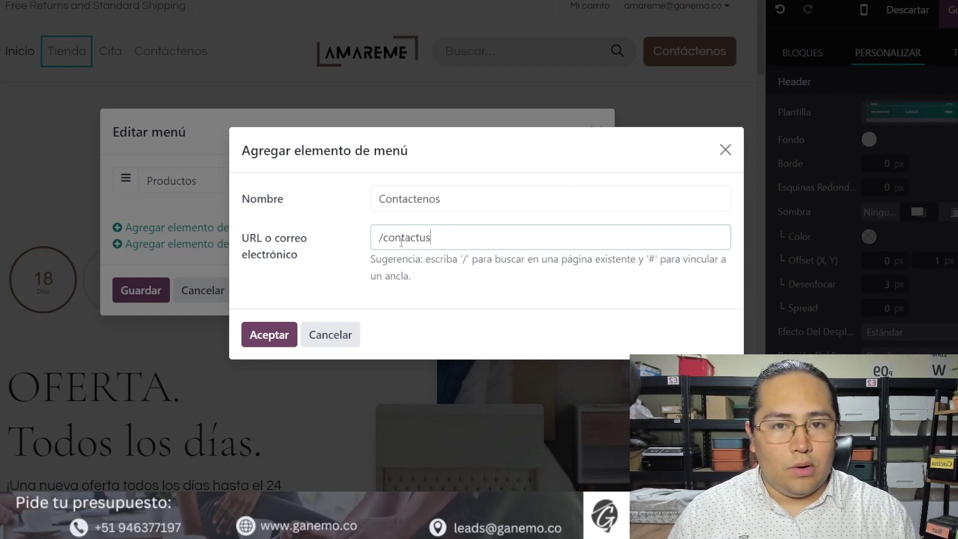
pyautogui.click(262, 338)
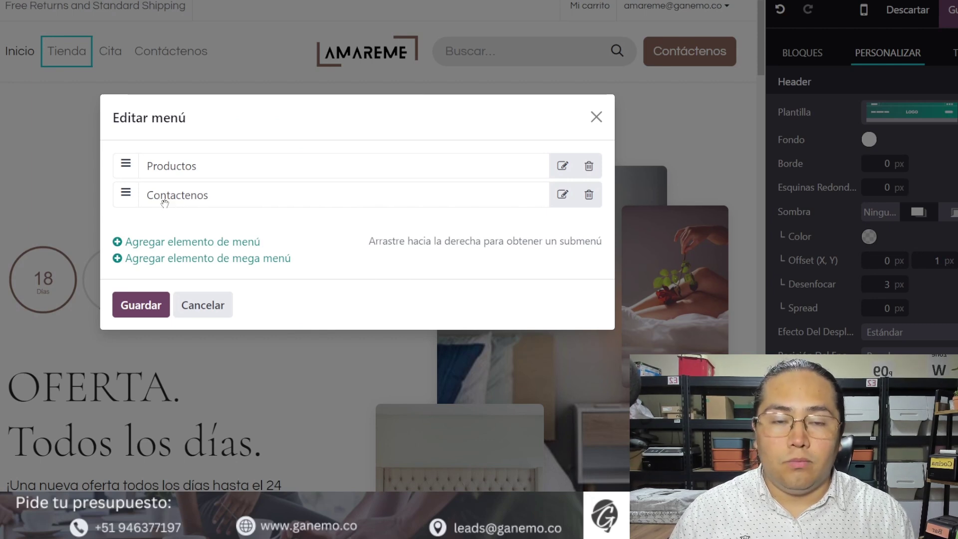
# - Add a menu item named Comercial with the existing page /contactus (Contact Us) as its URL
pyautogui.click(240, 244)
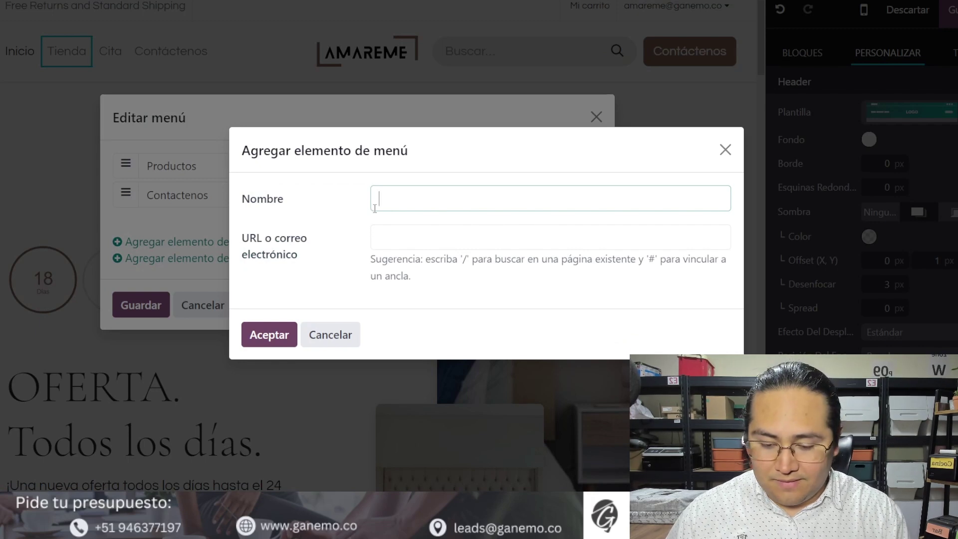
pyautogui.write('Comercial')
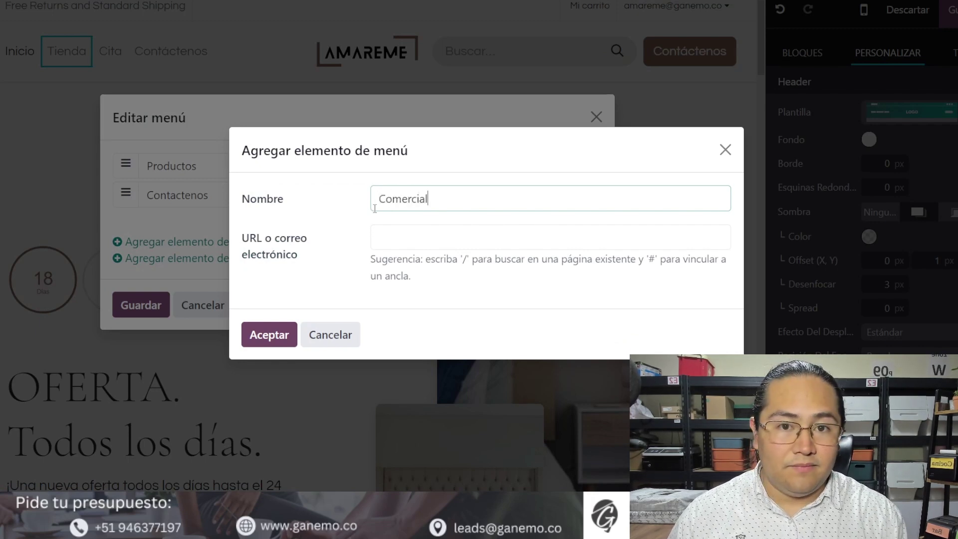
pyautogui.click(392, 230)
pyautogui.write('/')
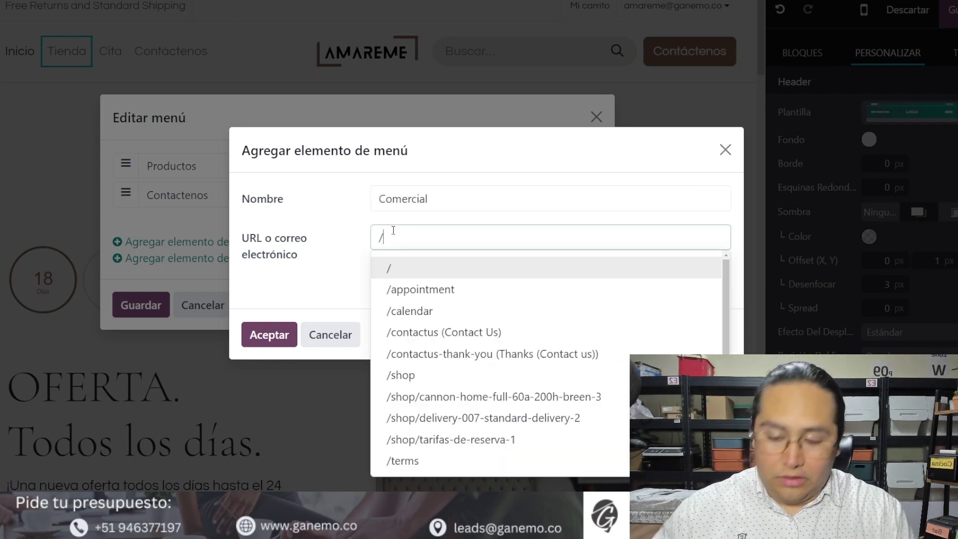
pyautogui.write('conta')
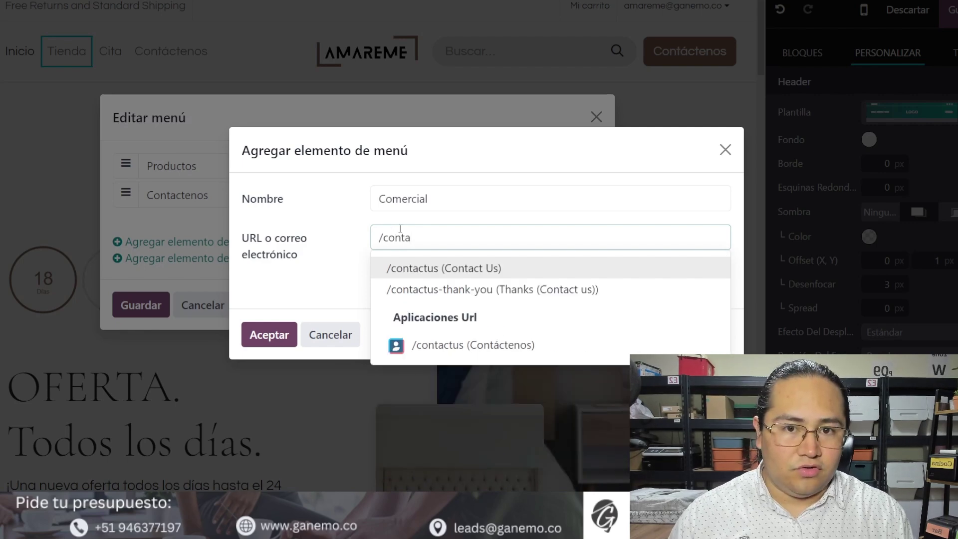
pyautogui.click(426, 268)
pyautogui.press('Return')
# - Add a menu item named Administrac with the existing page /contactus (Contact Us) as its URL
pyautogui.click(203, 257)
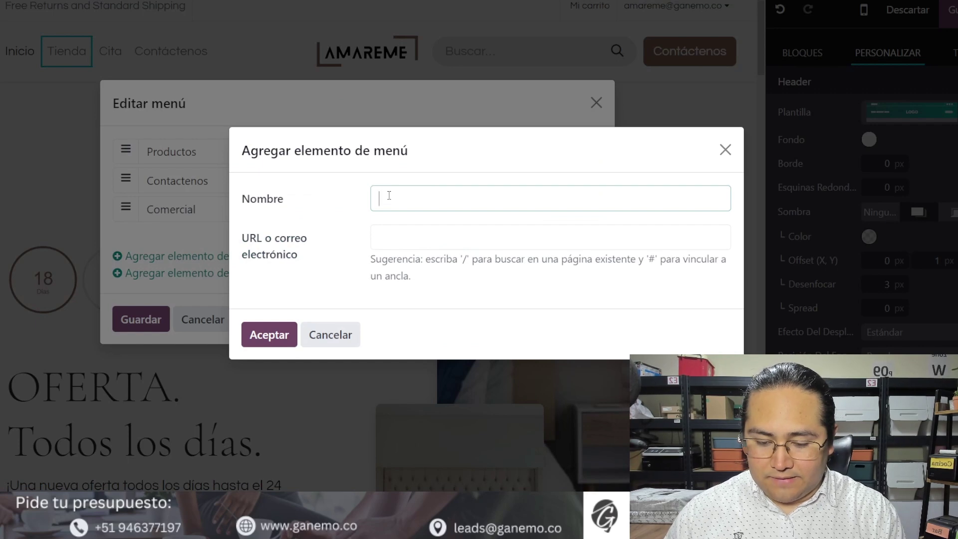
pyautogui.write('Administrac')
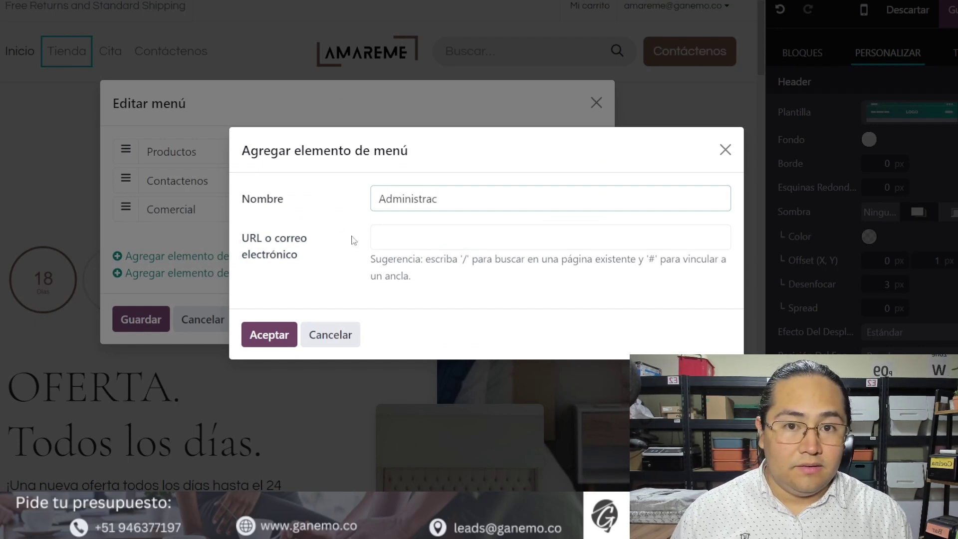
pyautogui.click(394, 247)
pyautogui.write('/con')
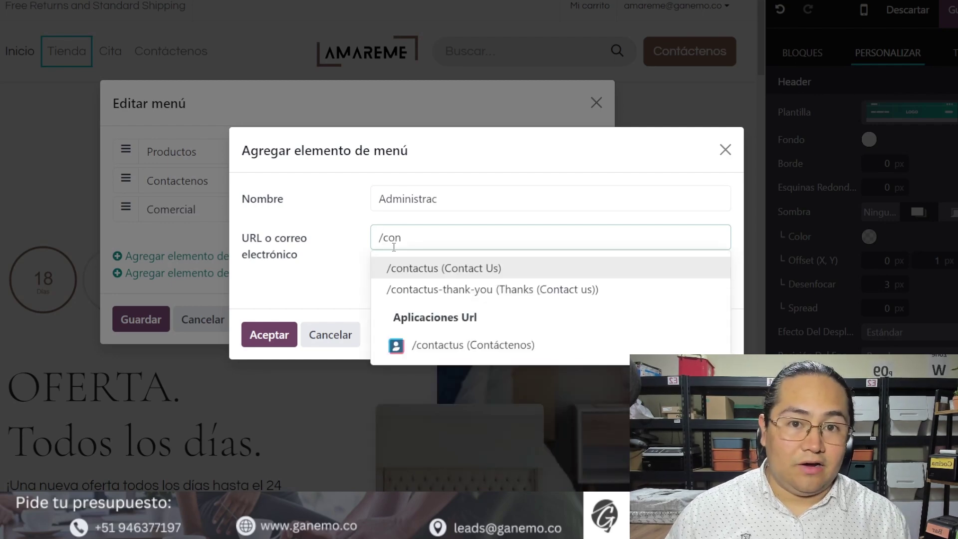
pyautogui.click(410, 269)
pyautogui.click(269, 334)
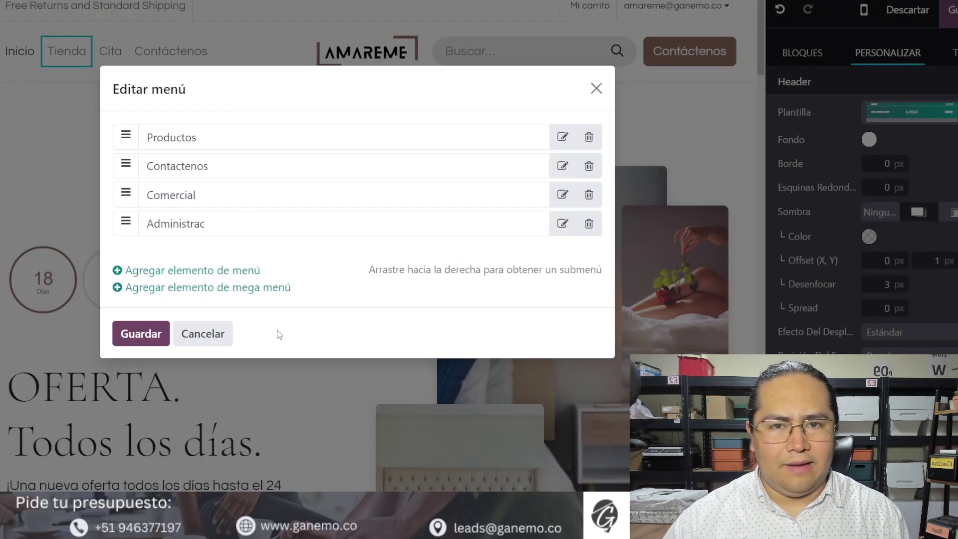
# - Nest the Comercial and Administrac items under Contactenos as submenu items
pyautogui.moveTo(128, 195); pyautogui.dragTo(202, 236)
pyautogui.moveTo(129, 223); pyautogui.dragTo(159, 229)
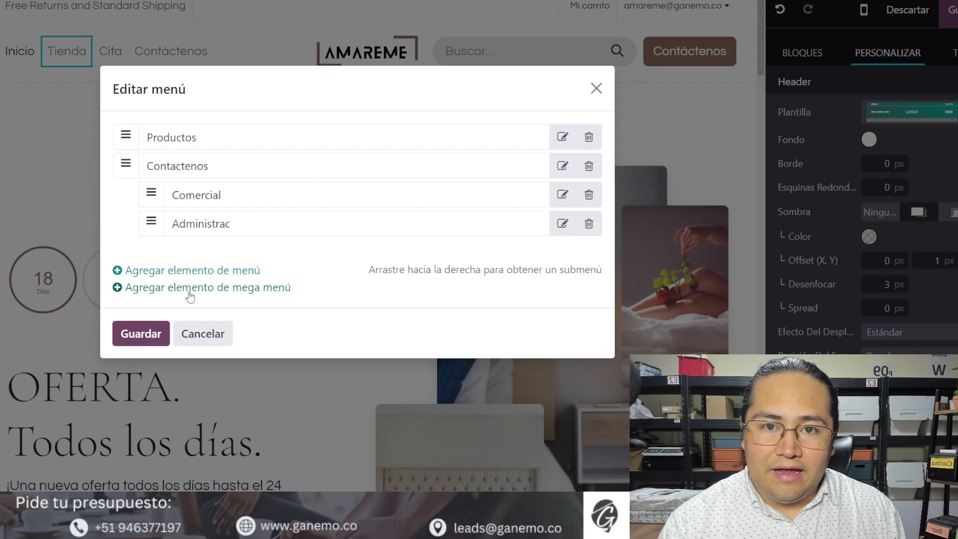
pyautogui.moveTo(286, 277); pyautogui.dragTo(216, 272)
pyautogui.click(367, 271)
pyautogui.tripleClick(367, 271)
pyautogui.click(334, 252)
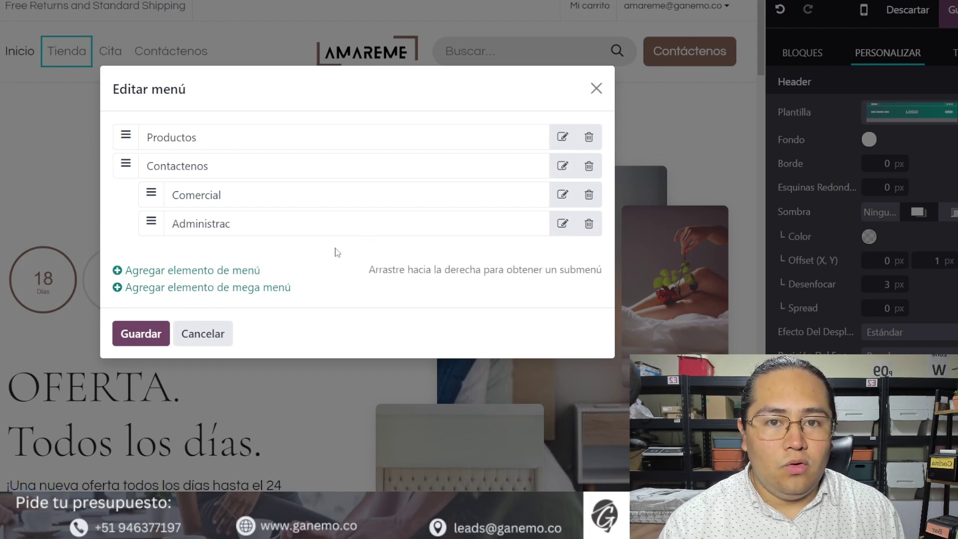
# - Add a mega menu item named Categorías and save the website menu
pyautogui.click(221, 291)
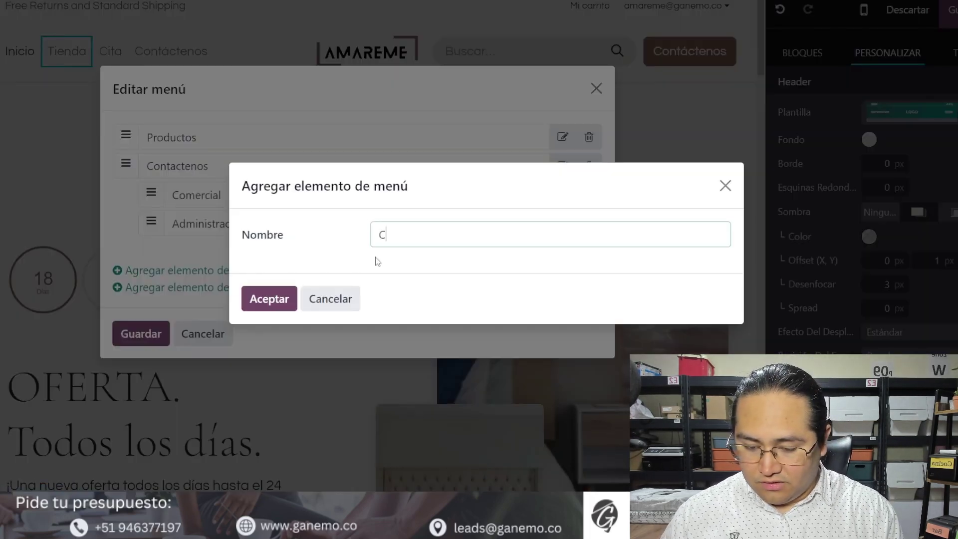
pyautogui.write('Categorías')
pyautogui.click(290, 298)
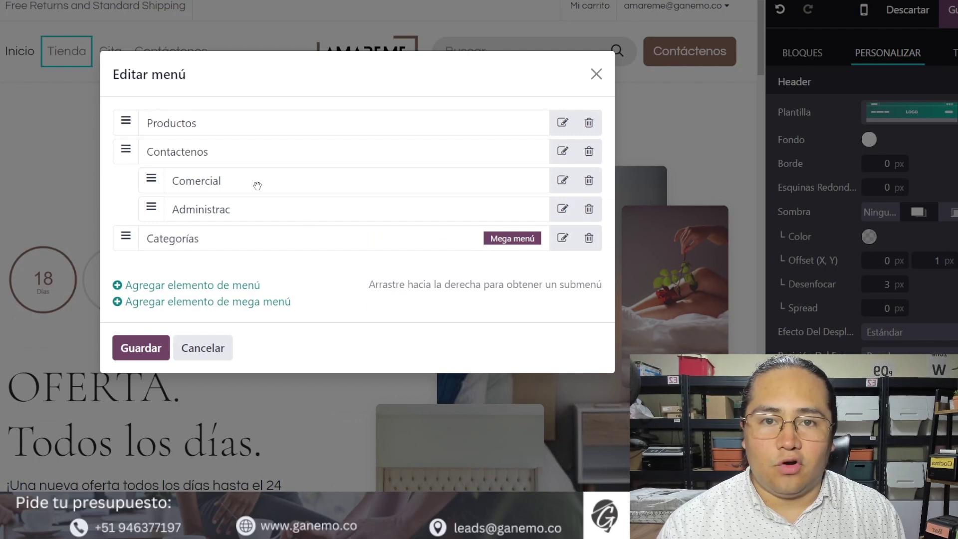
pyautogui.click(143, 348)
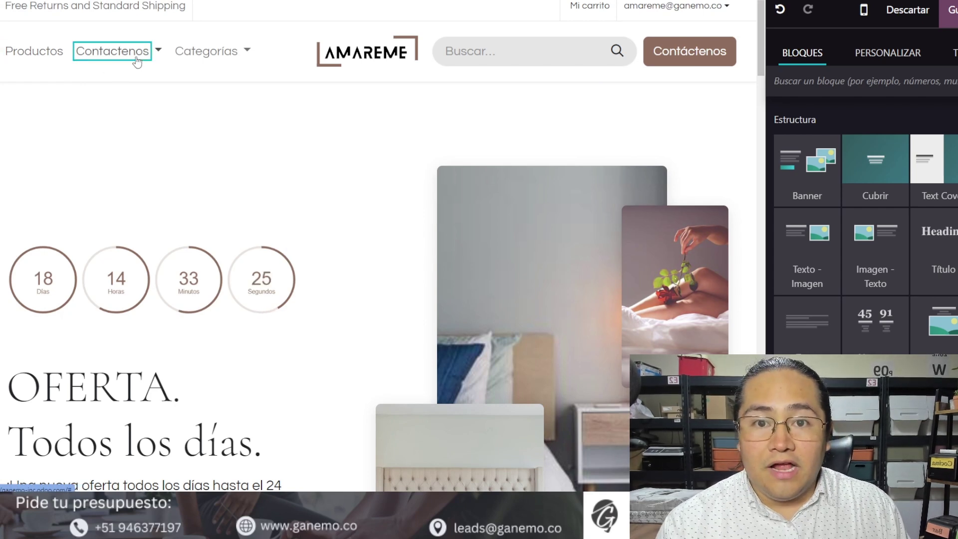
# - Examine the Contactenos submenu and the column headings and links of the Categorías mega menu in the website header
pyautogui.click(157, 55)
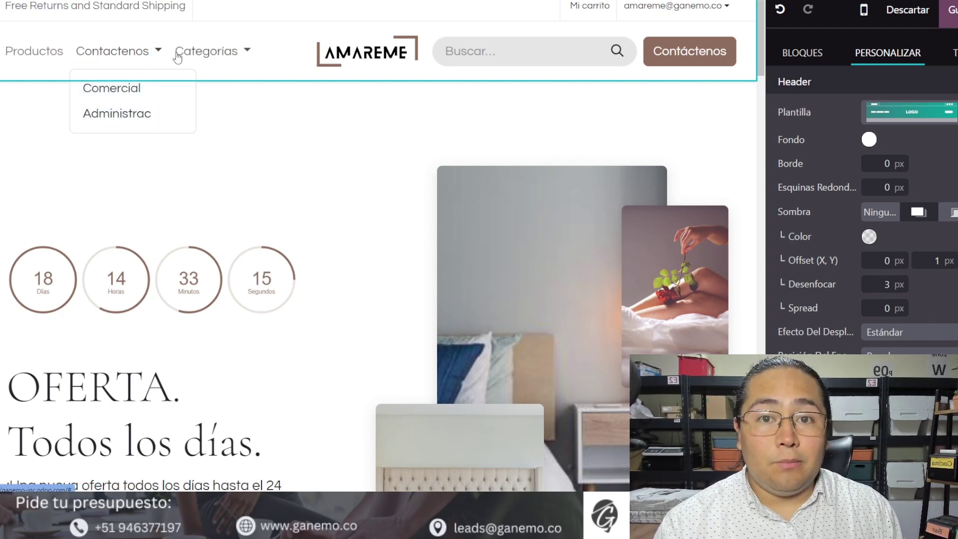
pyautogui.click(243, 54)
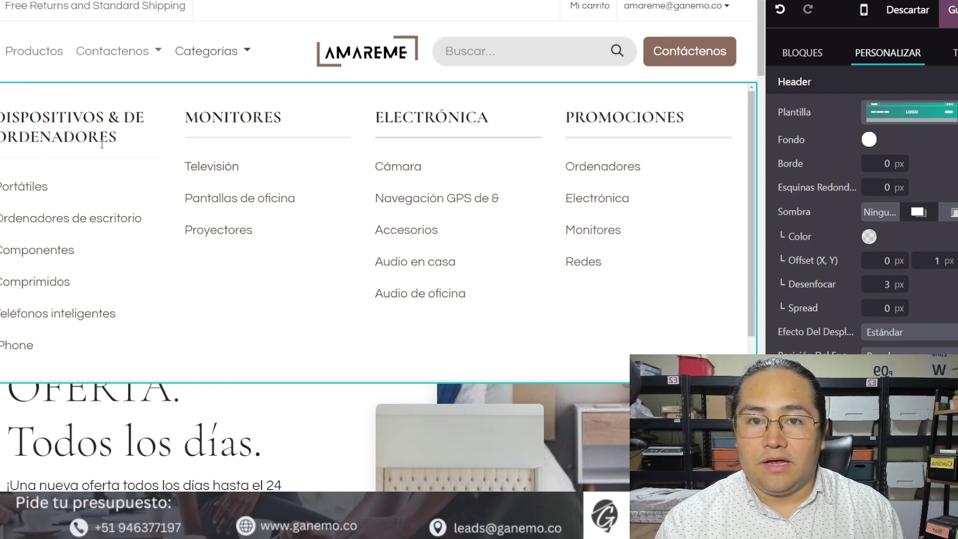
pyautogui.tripleClick(87, 136)
pyautogui.click(34, 187)
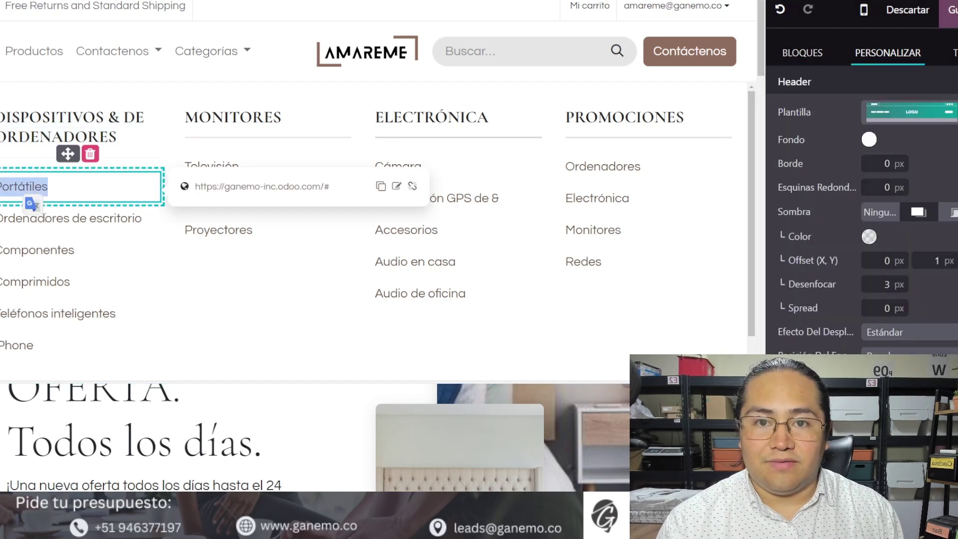
pyautogui.click(50, 218)
pyautogui.doubleClick(67, 241)
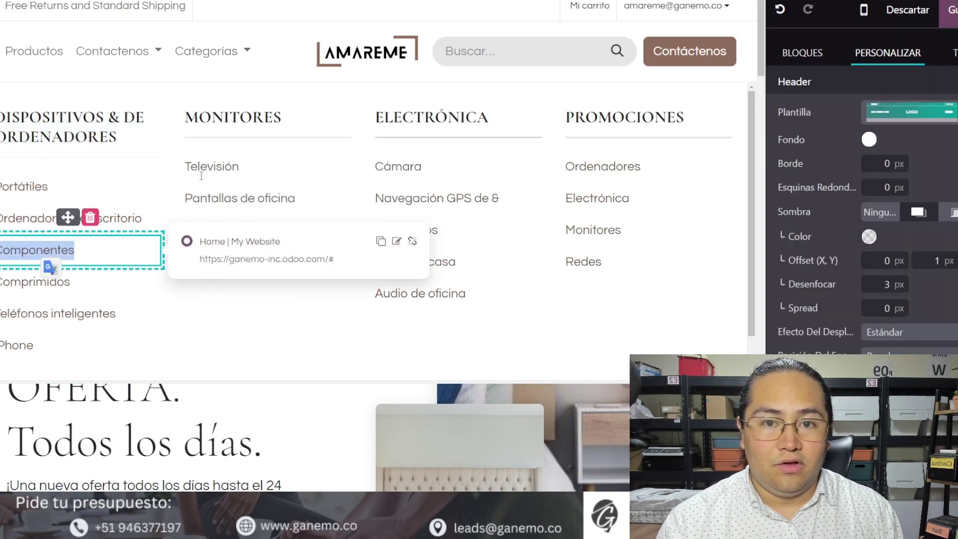
pyautogui.doubleClick(212, 166)
pyautogui.doubleClick(388, 167)
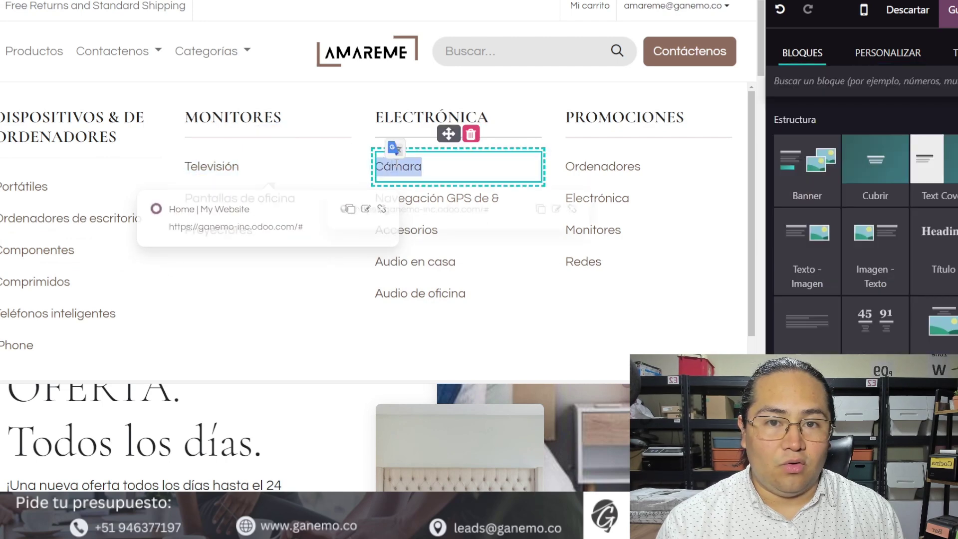
pyautogui.click(244, 54)
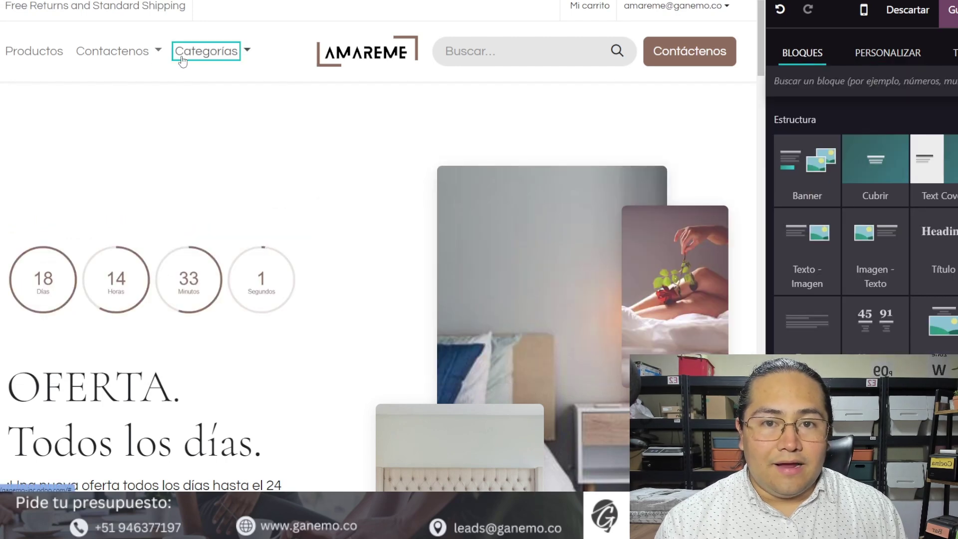
pyautogui.click(114, 59)
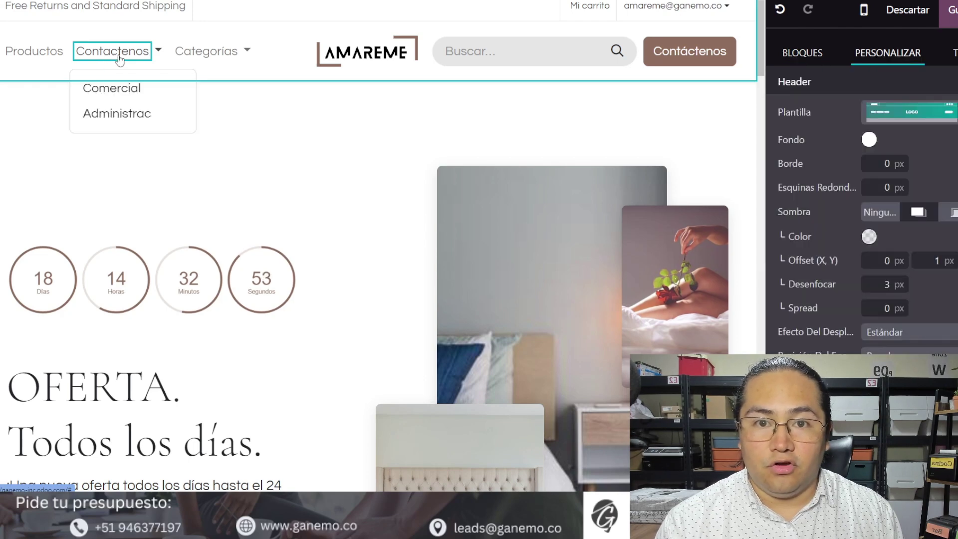
pyautogui.click(194, 58)
pyautogui.click(113, 54)
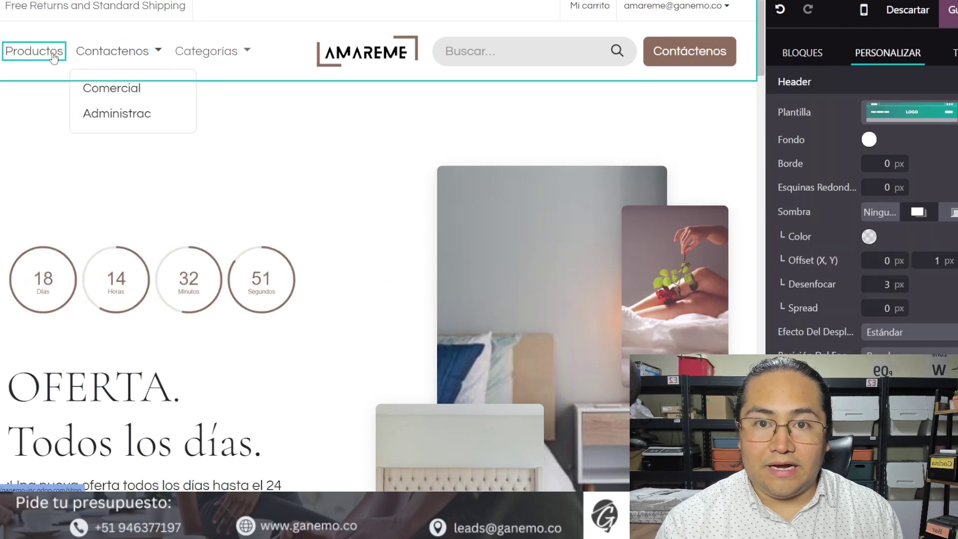
# - Delete the Administrac, Comercial and Contactenos items from the website menu and save it
pyautogui.click(54, 57)
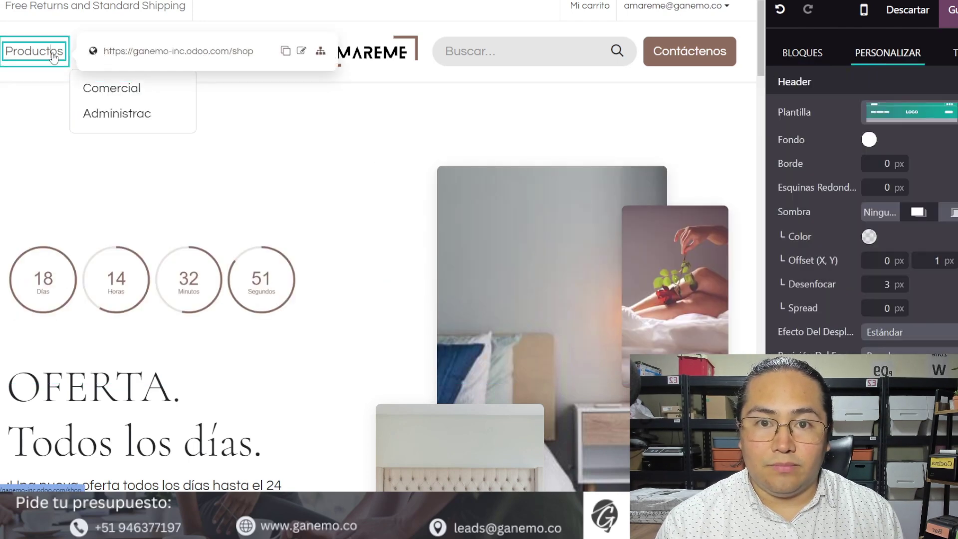
pyautogui.click(321, 44)
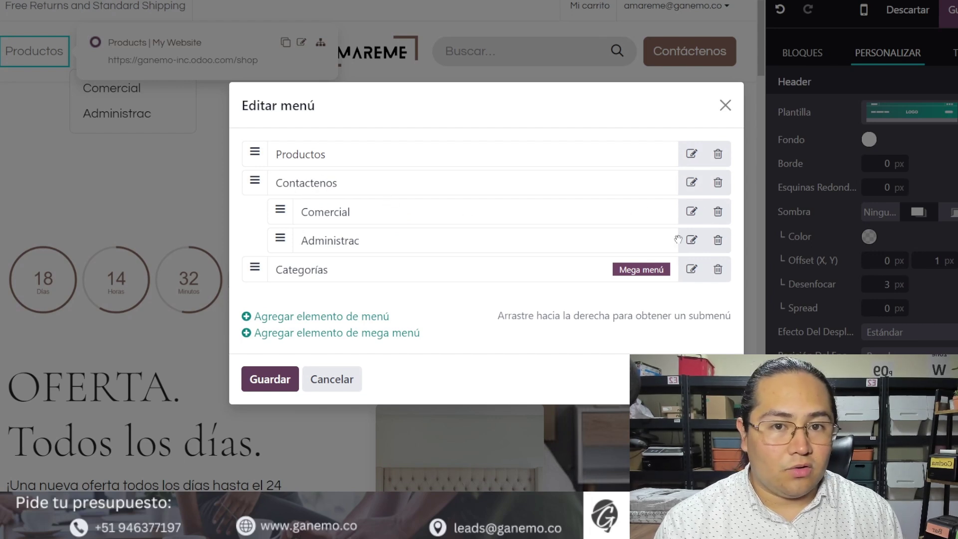
pyautogui.click(719, 240)
pyautogui.click(719, 225)
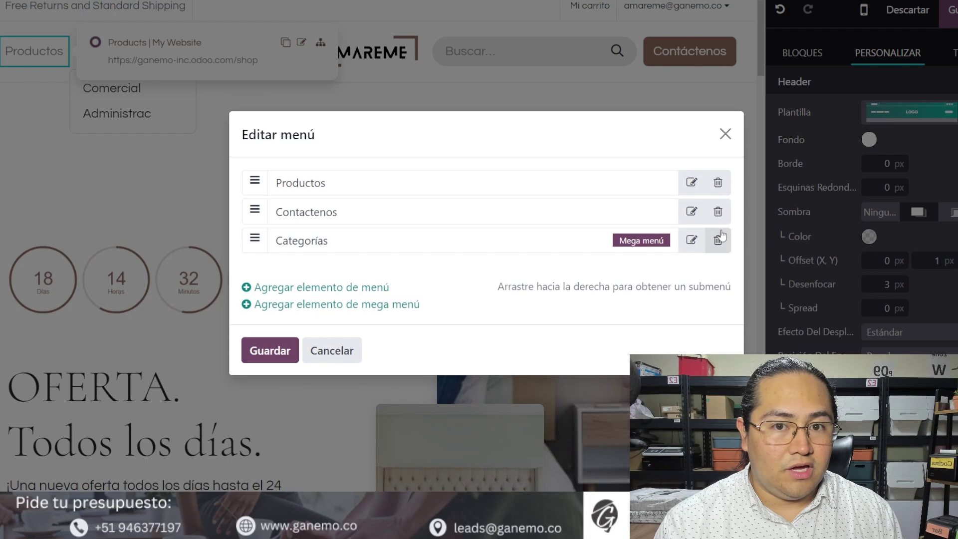
pyautogui.click(718, 211)
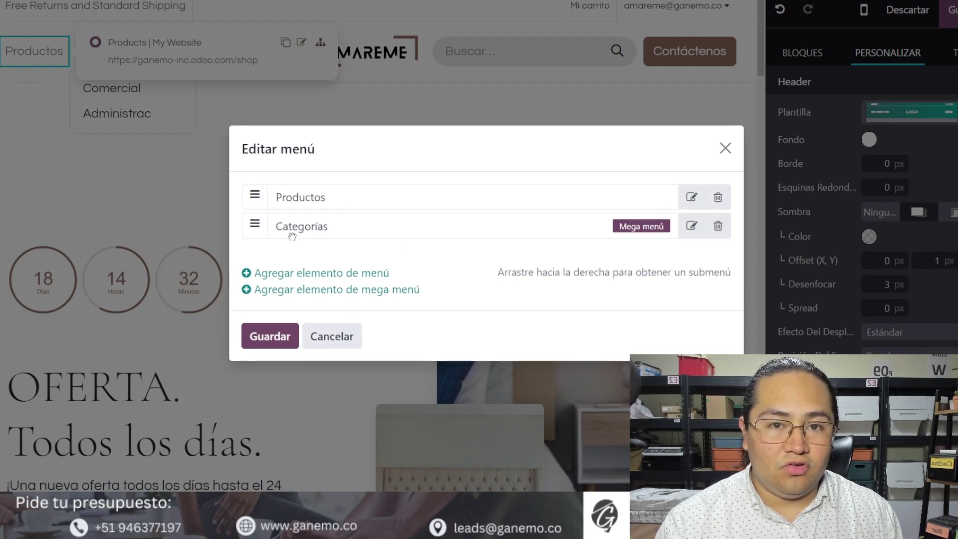
pyautogui.click(272, 342)
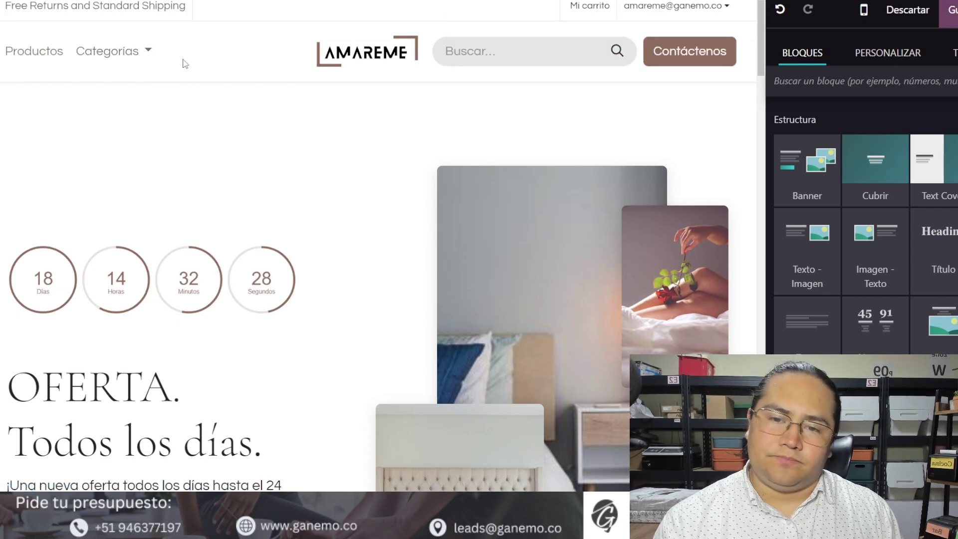
# - Expand the Categorías mega menu in the header to view its contents and its template and size options
pyautogui.click(147, 52)
pyautogui.click(147, 51)
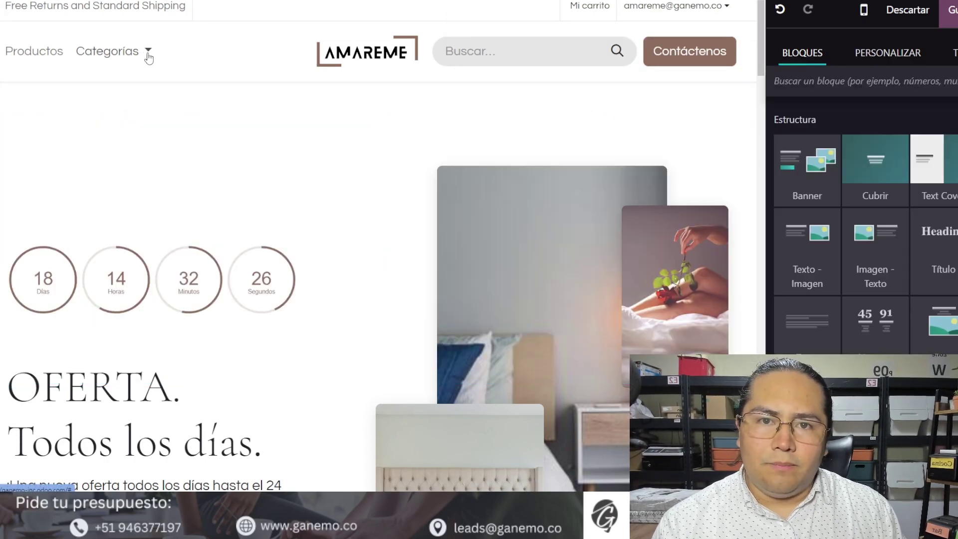
pyautogui.click(140, 58)
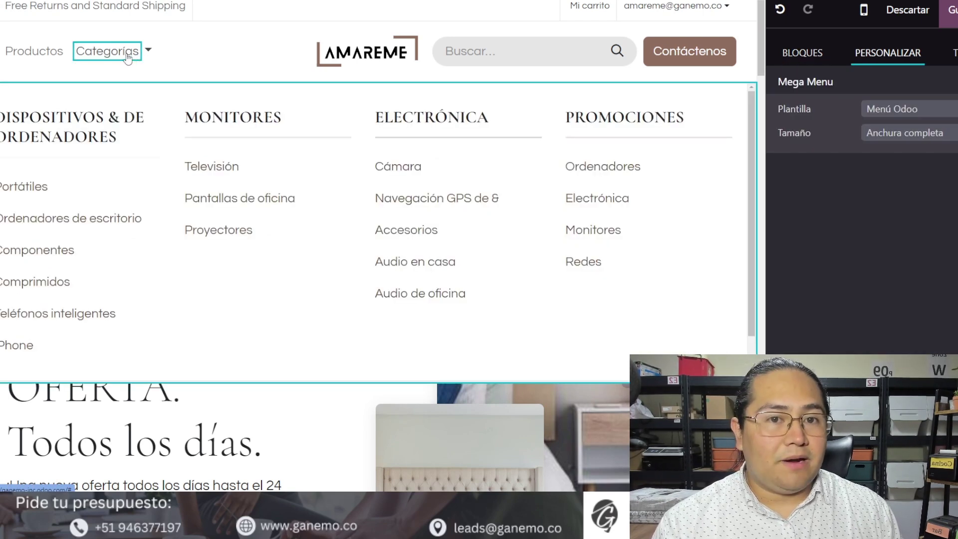
pyautogui.click(128, 58)
pyautogui.click(129, 58)
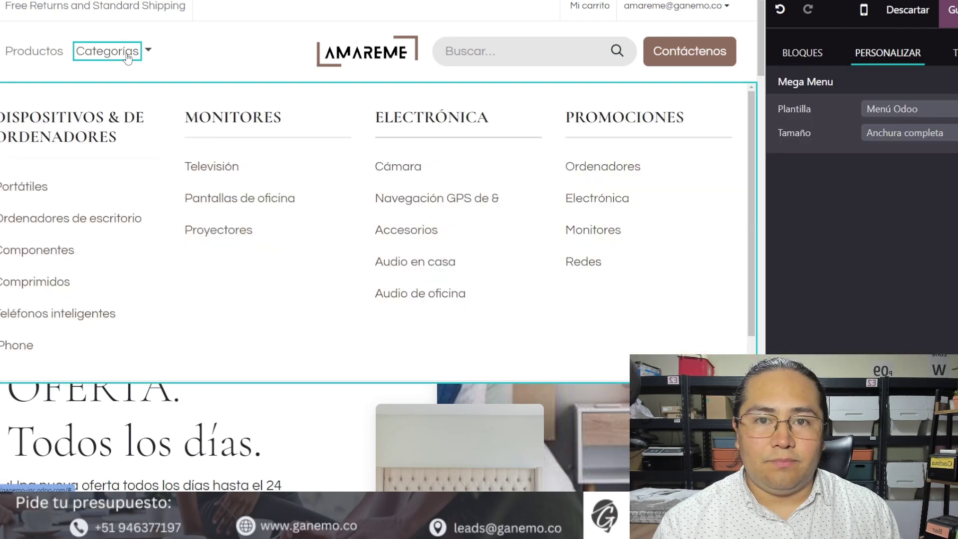
# - Preview the available templates for the Categorías mega menu, including Menú de imagen, Menú Odoo, Iconos pequeños and Imágenes Subtítulos
pyautogui.click(145, 118)
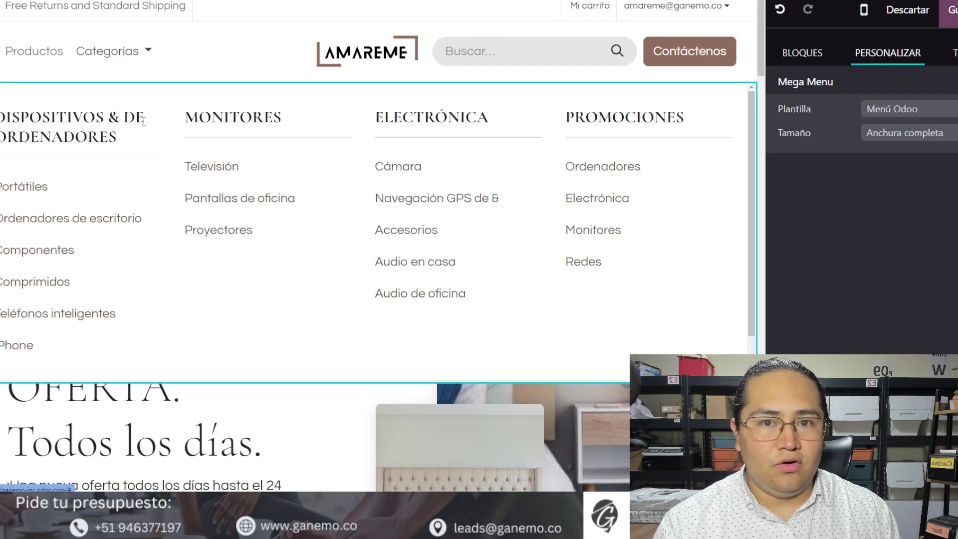
pyautogui.click(180, 88)
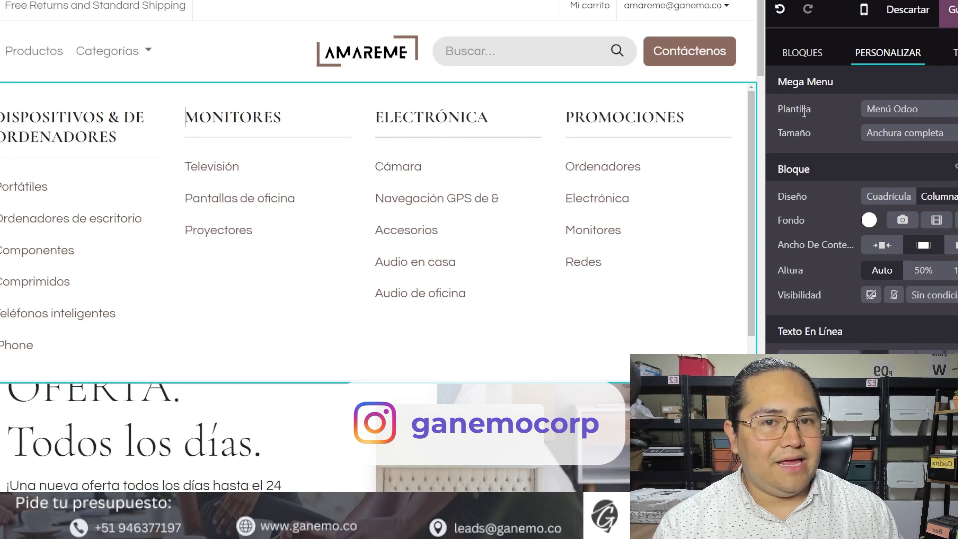
pyautogui.click(882, 118)
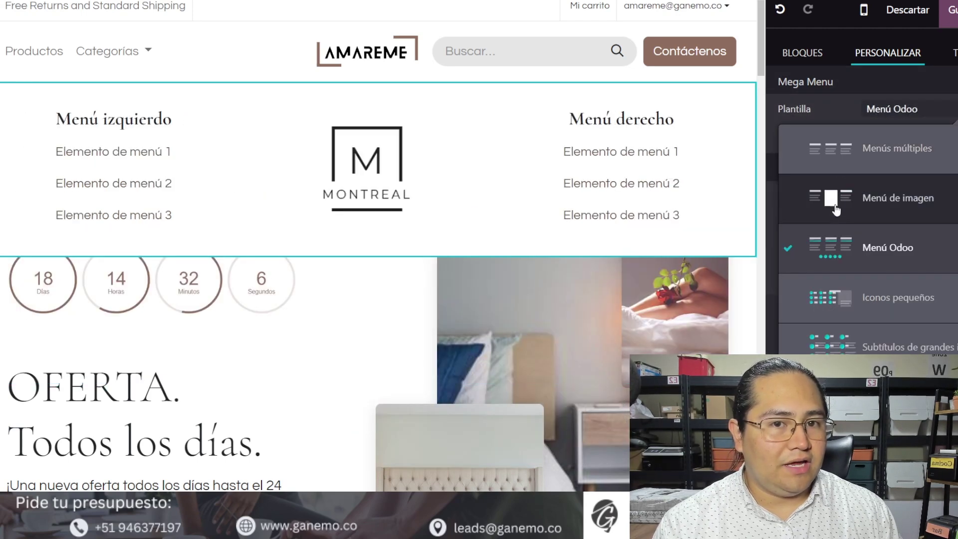
pyautogui.scroll(-2, 848, 209)
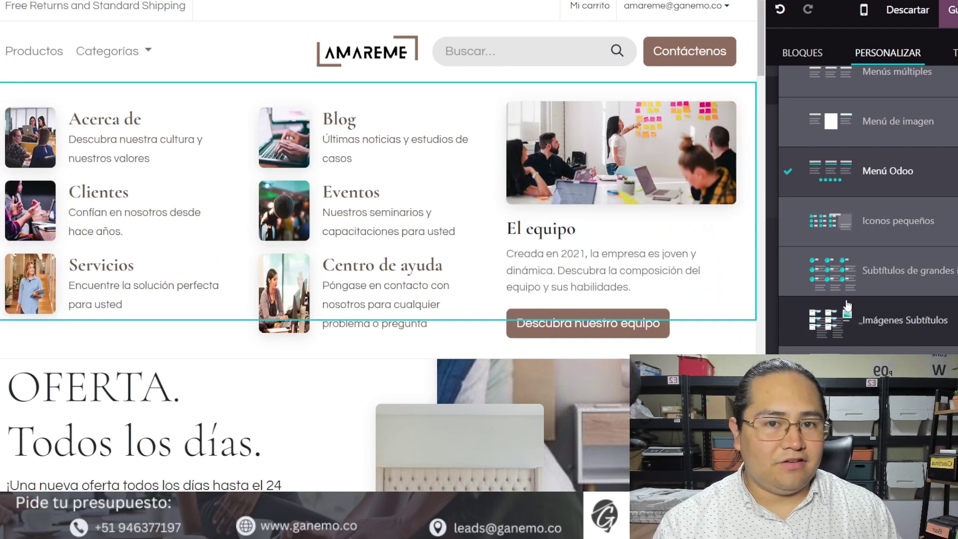
pyautogui.scroll(2, 863, 165)
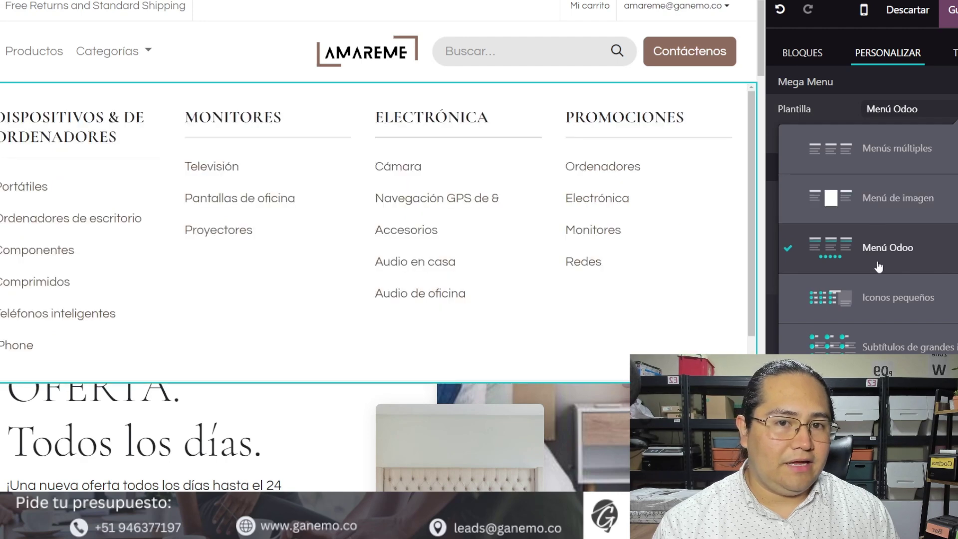
pyautogui.scroll(-1, 877, 255)
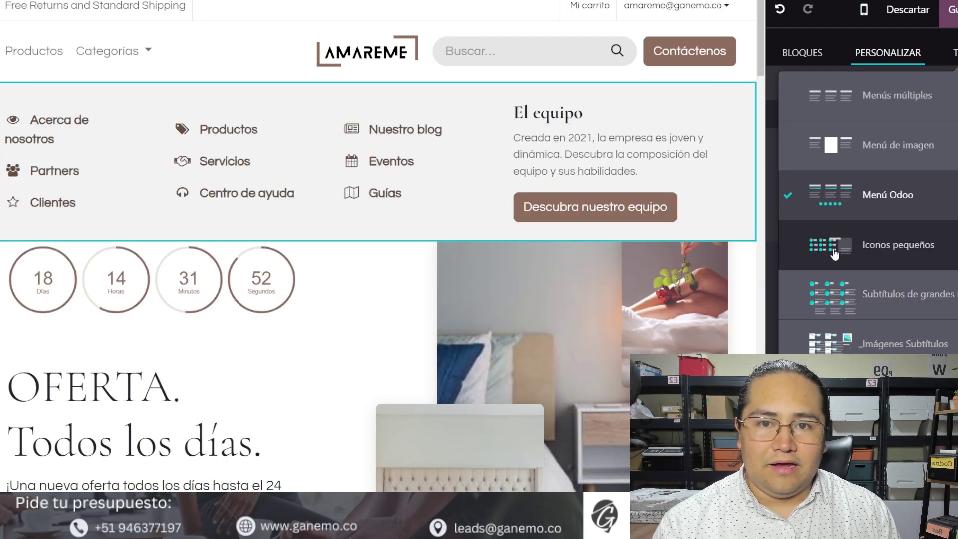
pyautogui.scroll(-1, 851, 289)
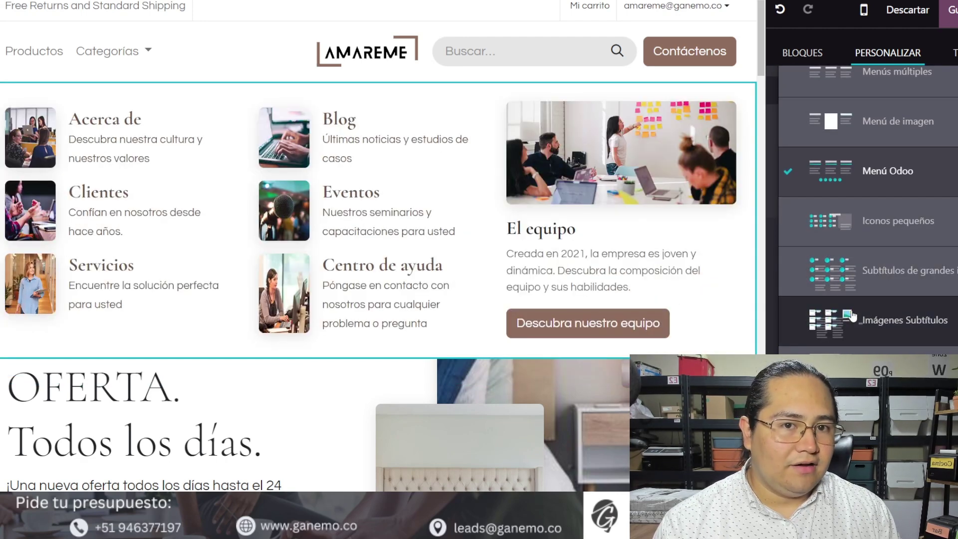